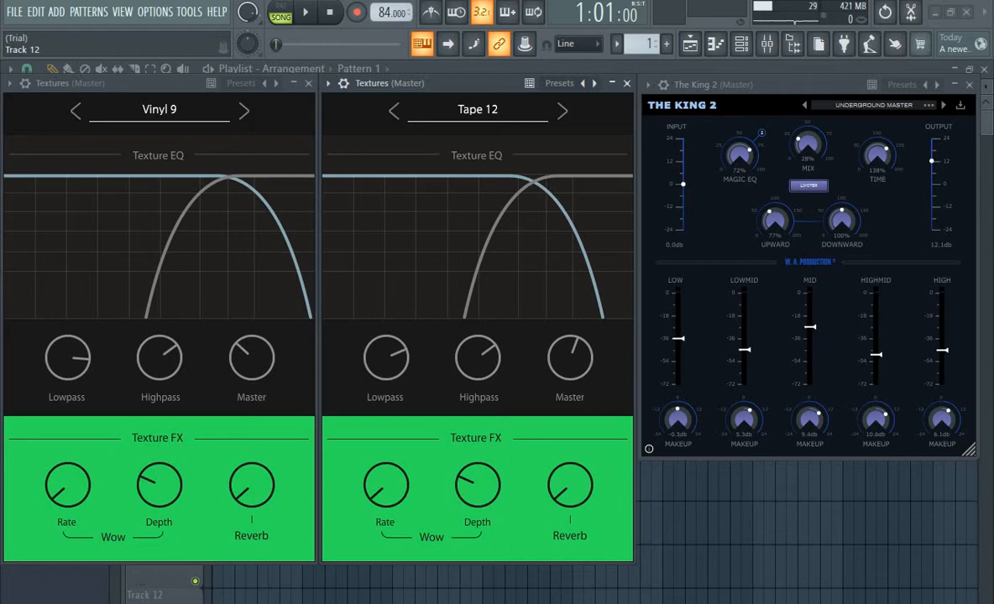
# Play the full song arrangement from the start and listen to the finished beat
pyautogui.click(738, 568)
pyautogui.press('space')
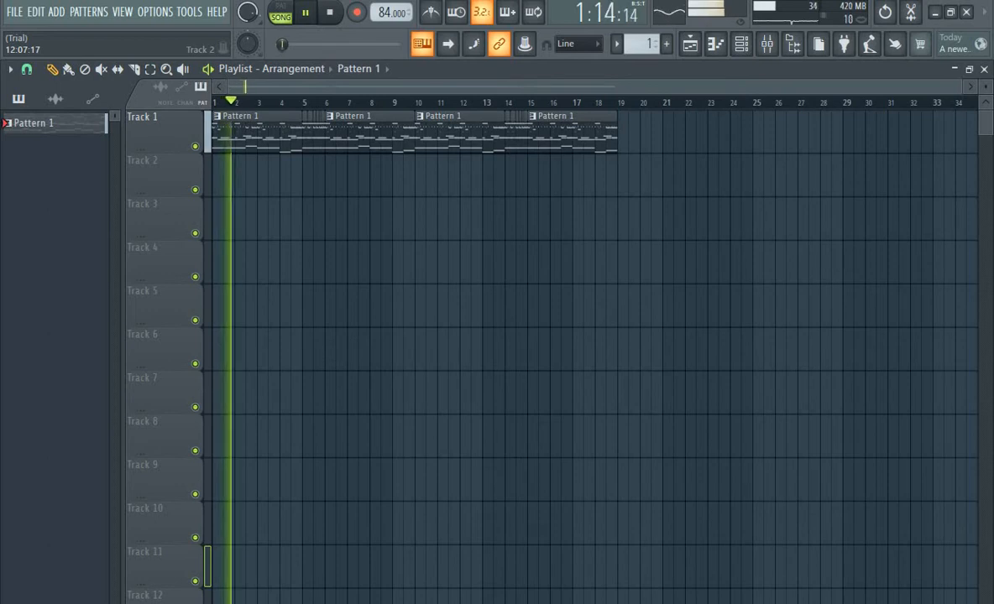
pyautogui.press('XF86AudioLowerVolume')
pyautogui.press('XF86AudioLowerVolume')
pyautogui.press('XF86AudioLowerVolume')
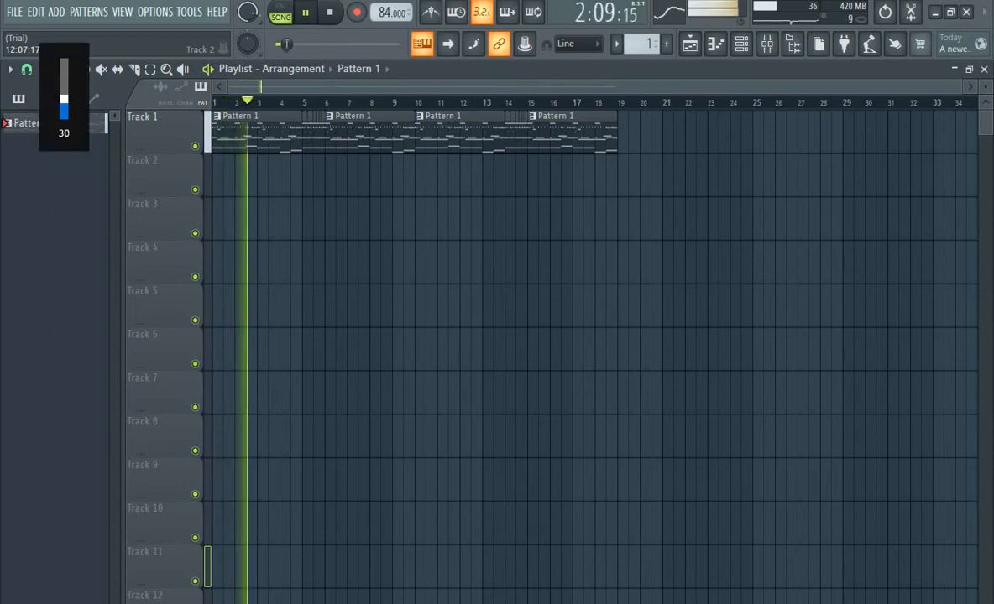
pyautogui.press('XF86AudioLowerVolume')
pyautogui.press('XF86AudioLowerVolume')
pyautogui.press('XF86AudioLowerVolume')
pyautogui.press('XF86AudioLowerVolume')
pyautogui.press('XF86AudioLowerVolume')
pyautogui.press('XF86AudioLowerVolume')
pyautogui.press('XF86AudioLowerVolume')
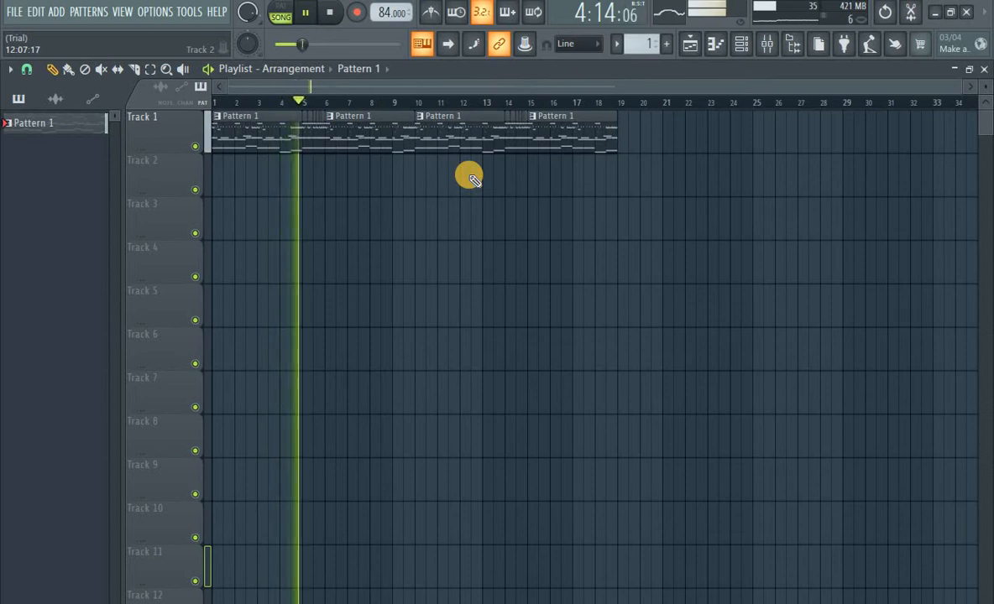
pyautogui.press('space')
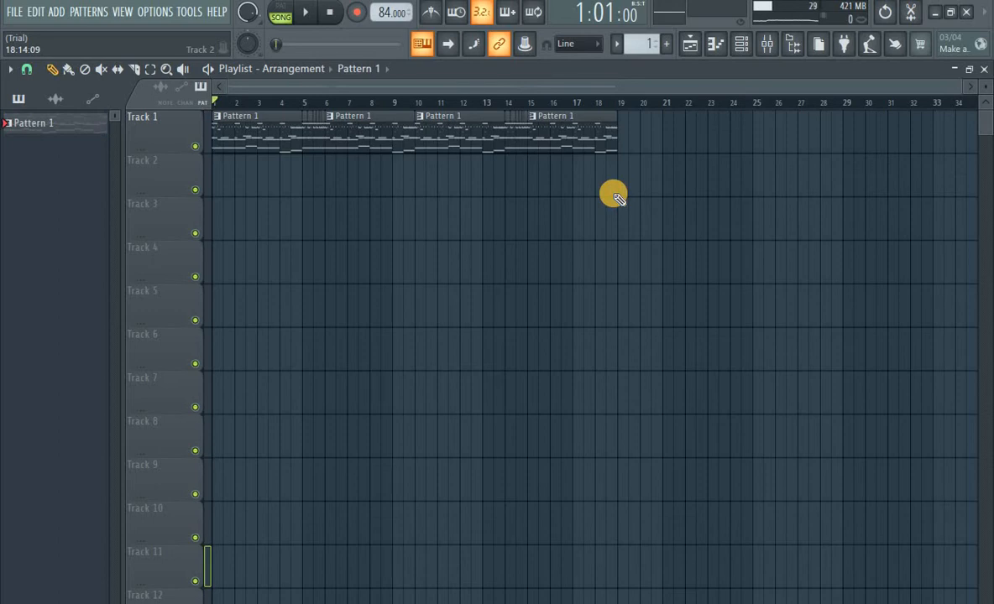
# Open the channel rack, solo the snare channel, and play the pattern to audition it
pyautogui.click(746, 50)
pyautogui.moveTo(463, 121); pyautogui.dragTo(527, 101)
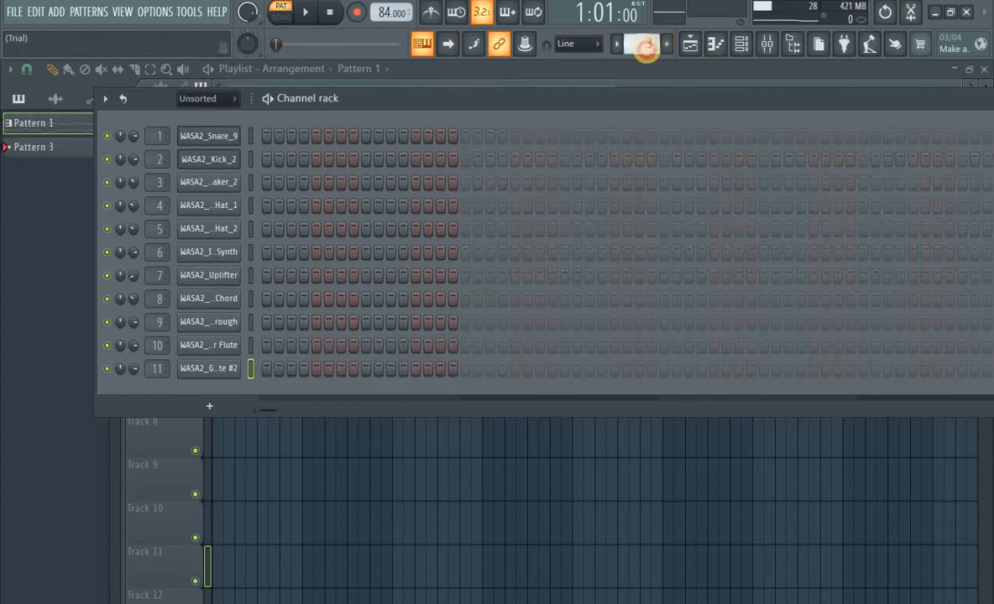
pyautogui.rightClick(112, 143)
pyautogui.click(378, 154)
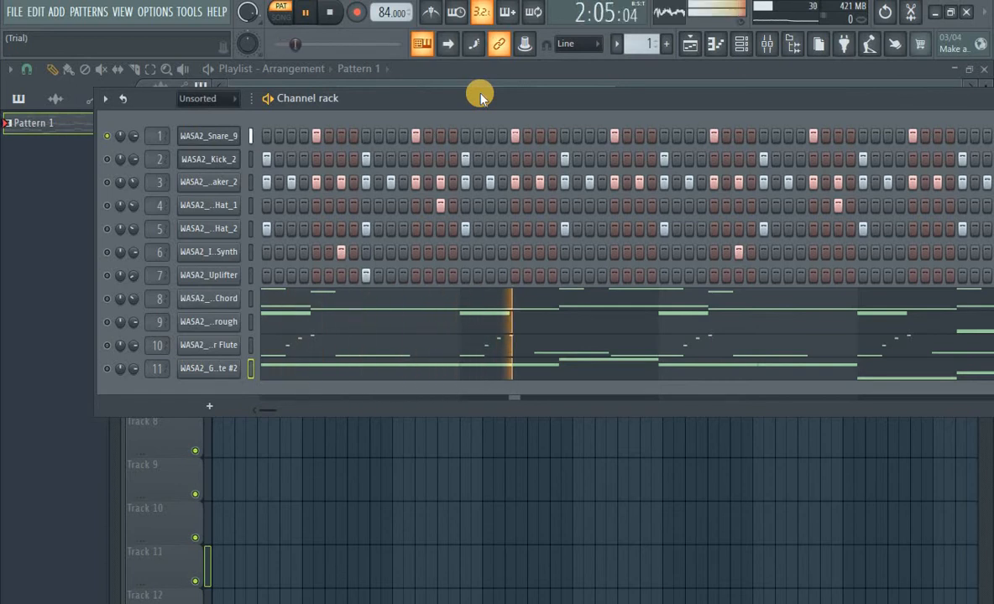
pyautogui.moveTo(528, 99); pyautogui.dragTo(431, 111)
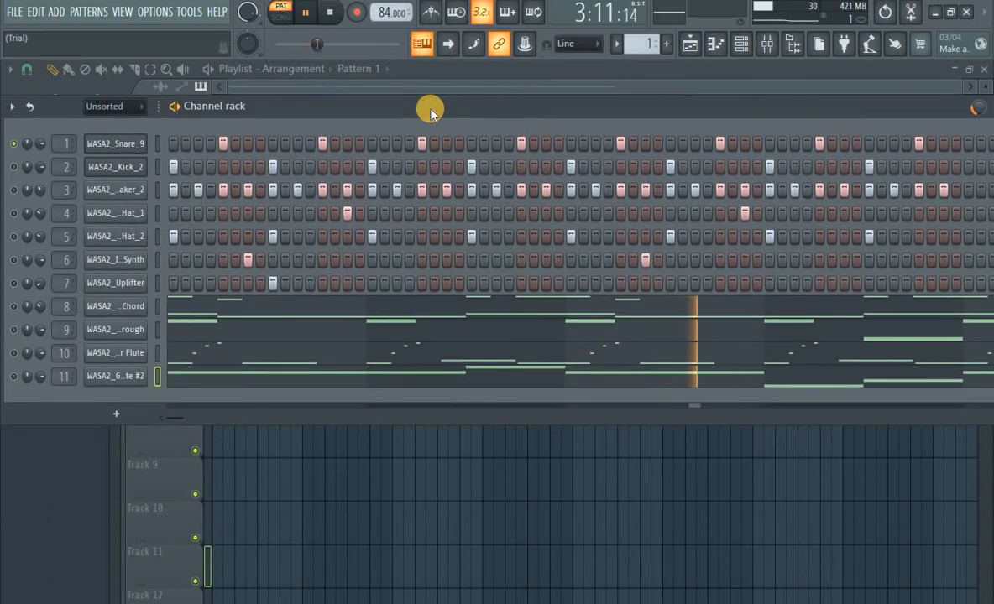
pyautogui.press('space')
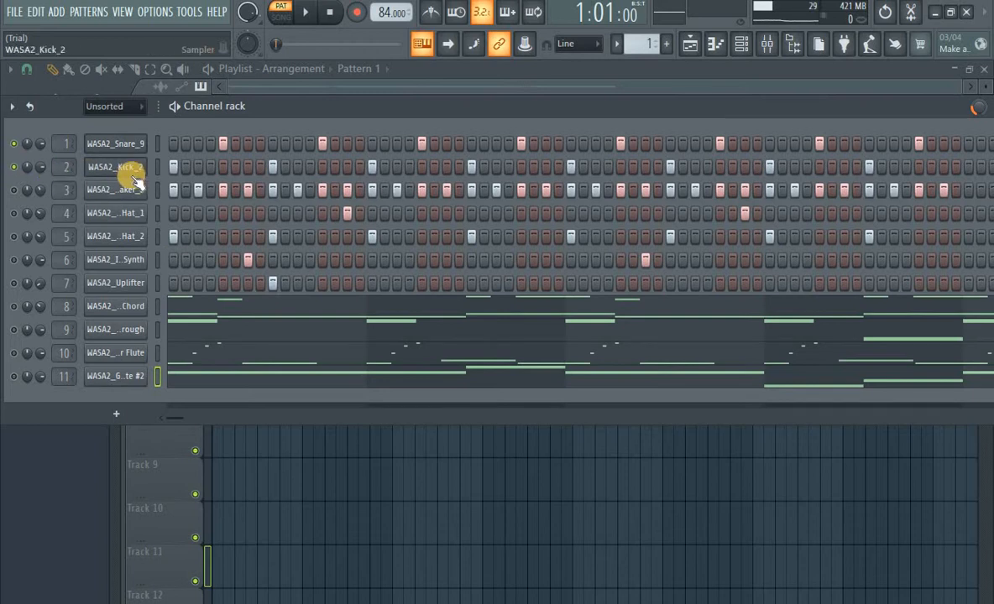
pyautogui.press('space')
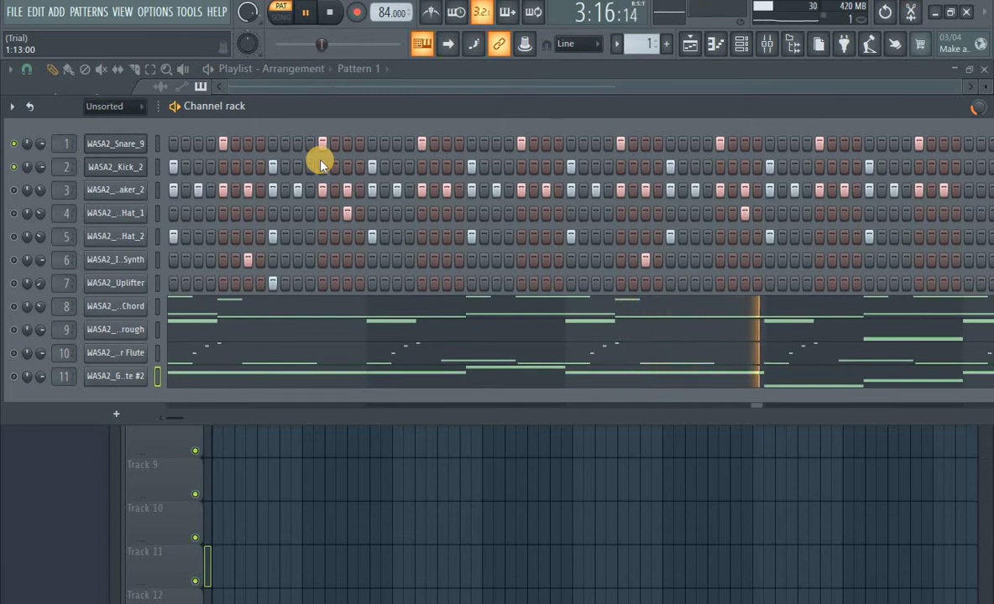
pyautogui.press('space')
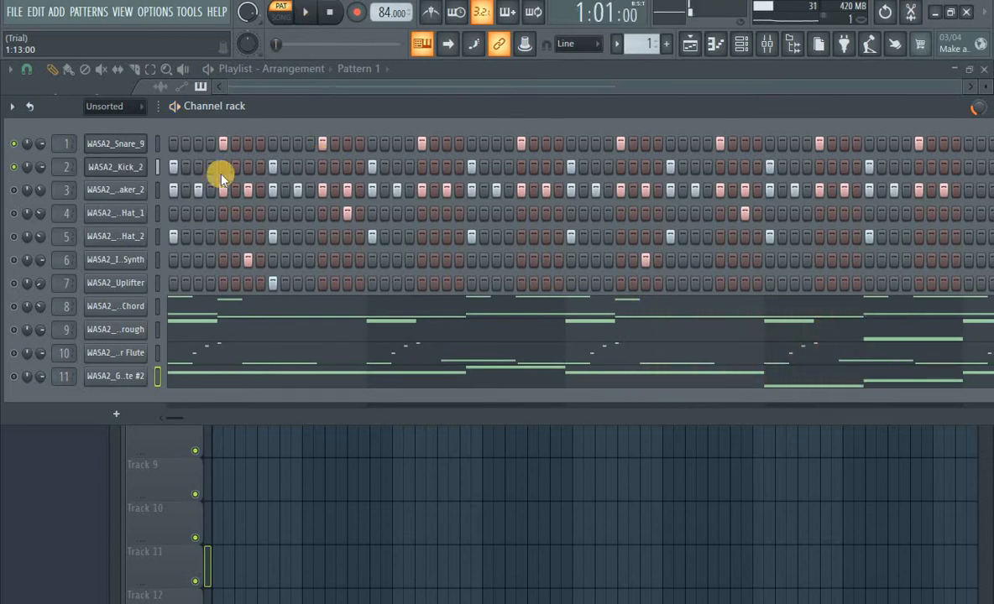
# Open the shaker channel's sampler, preview its sample, and play the pattern to hear the shaker
pyautogui.click(112, 191)
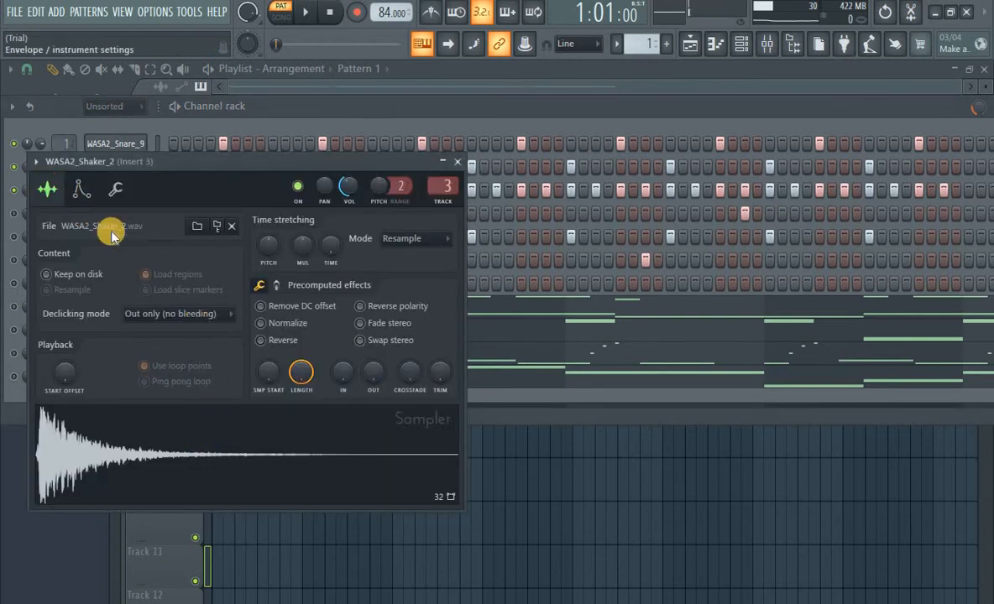
pyautogui.click(182, 450)
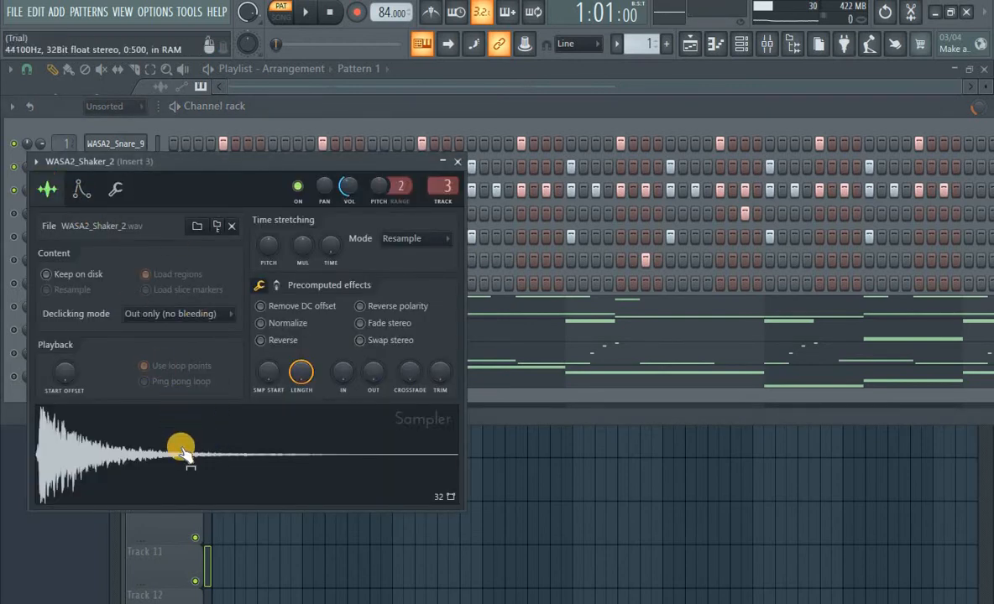
pyautogui.click(462, 164)
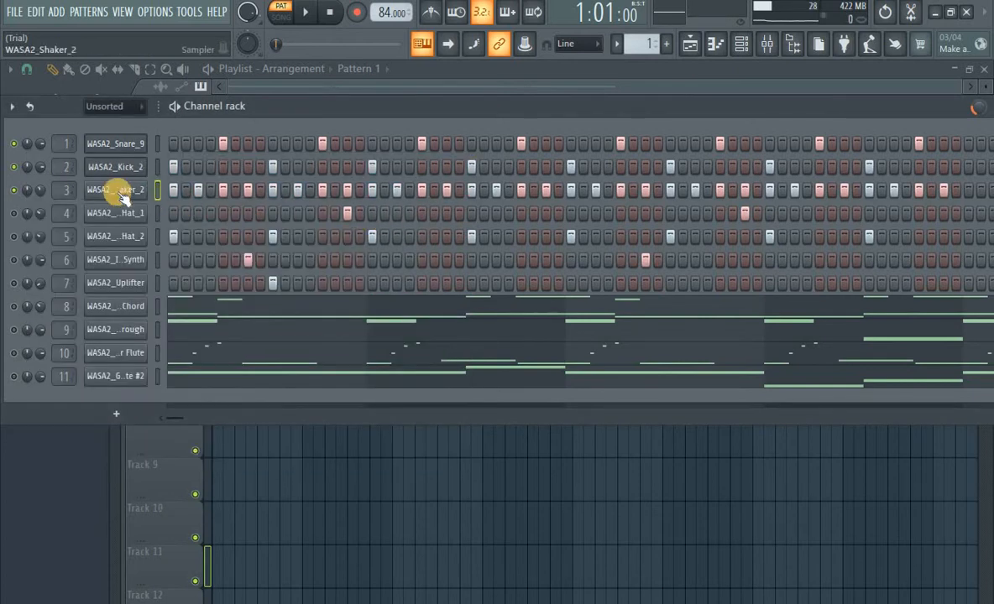
pyautogui.press('space')
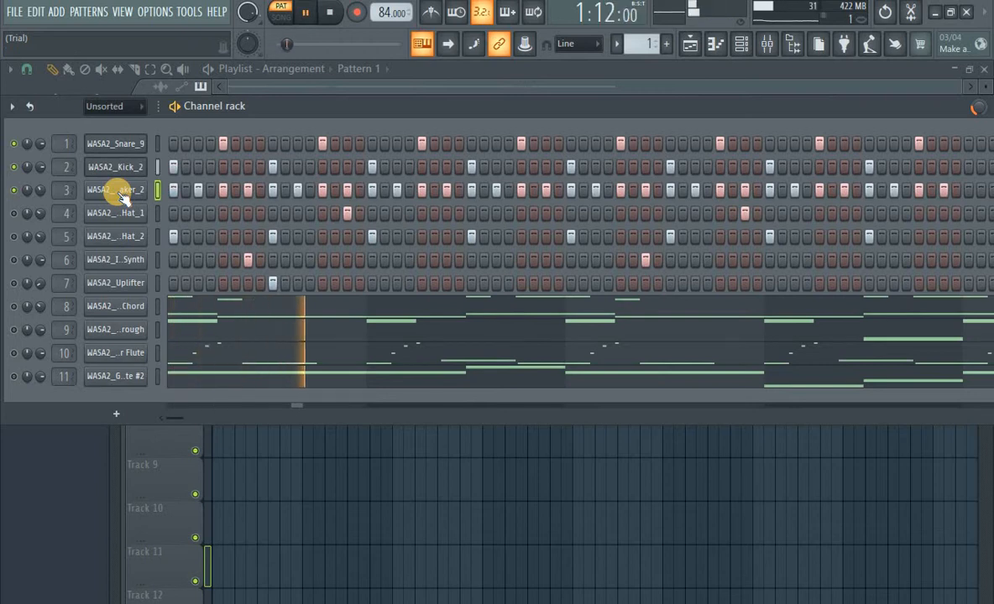
pyautogui.moveTo(535, 104)
pyautogui.mouseDown()
pyautogui.moveTo(390, 115)
pyautogui.moveTo(552, 123)
pyautogui.moveTo(605, 110)
pyautogui.moveTo(528, 113)
pyautogui.mouseUp()
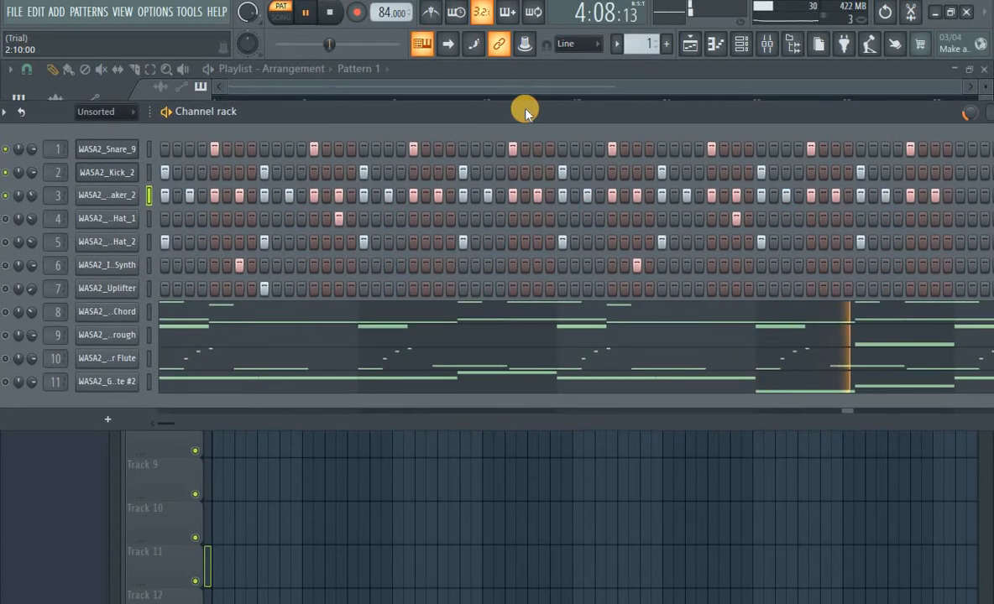
pyautogui.press('space')
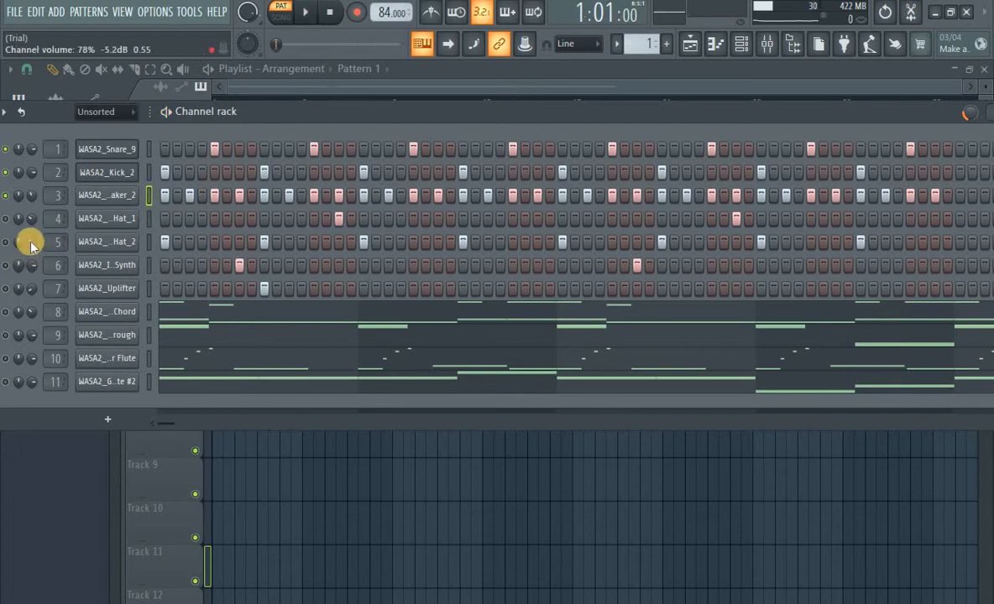
# Preview the WASA2_Open-Hat_1 sample in its sampler and play the pattern to hear it
pyautogui.click(100, 219)
pyautogui.moveTo(228, 438); pyautogui.dragTo(230, 468)
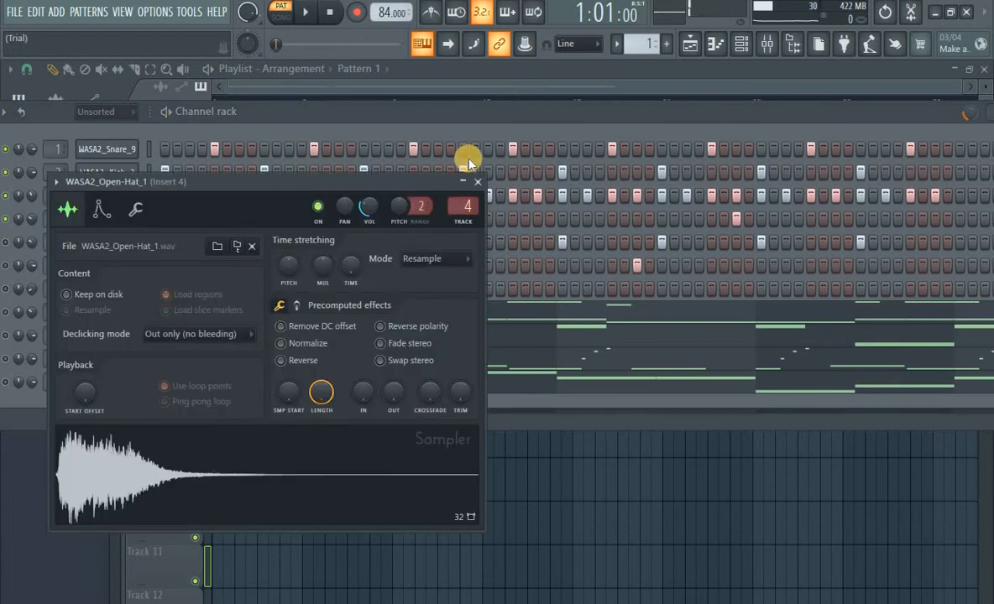
pyautogui.click(476, 182)
pyautogui.press('space')
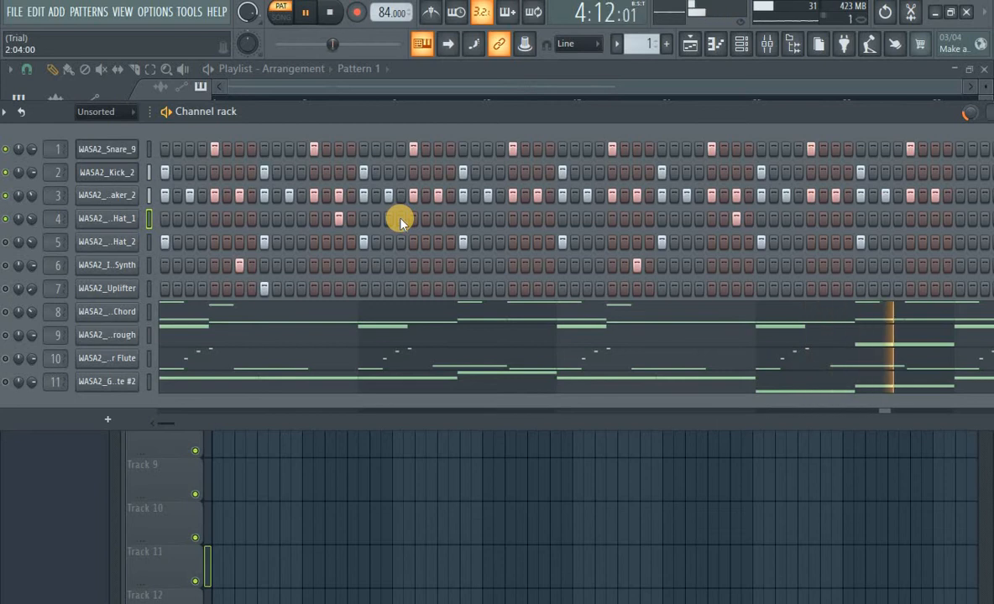
pyautogui.press('space')
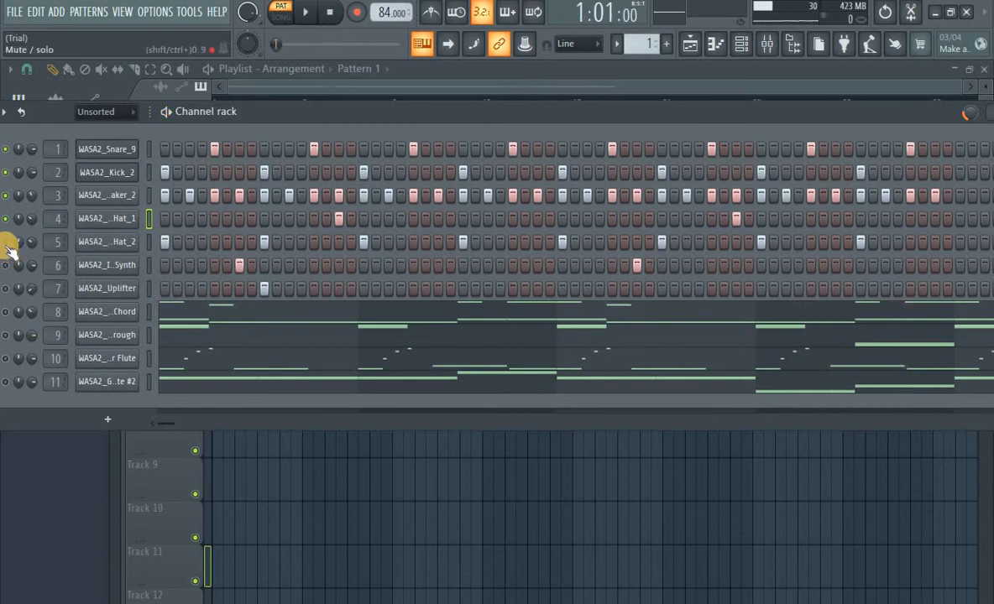
# Preview the WASA2_Open-Hat_2 sample in its sampler and play the pattern to hear it
pyautogui.click(116, 252)
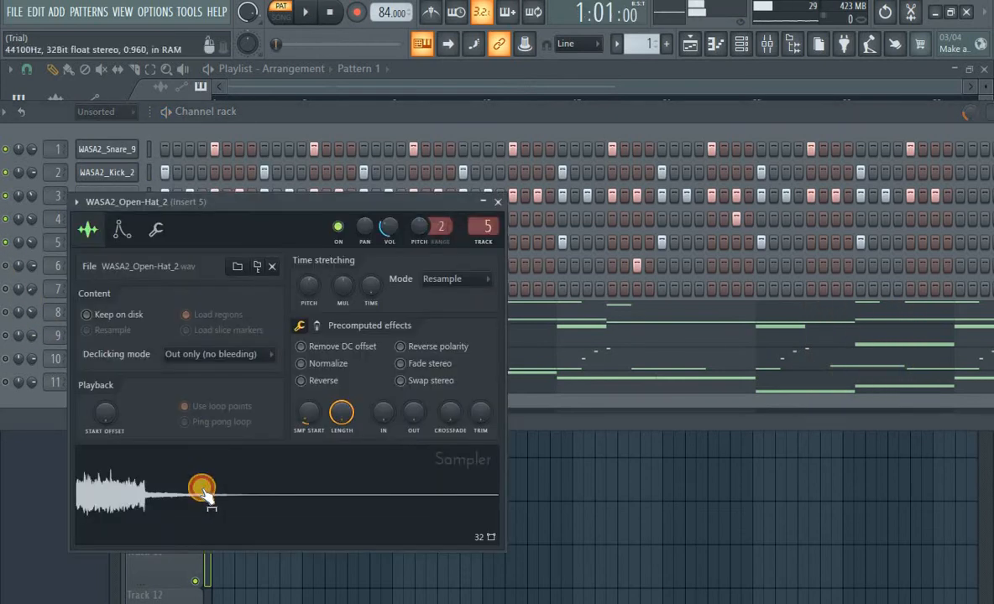
pyautogui.click(451, 206)
pyautogui.press('space')
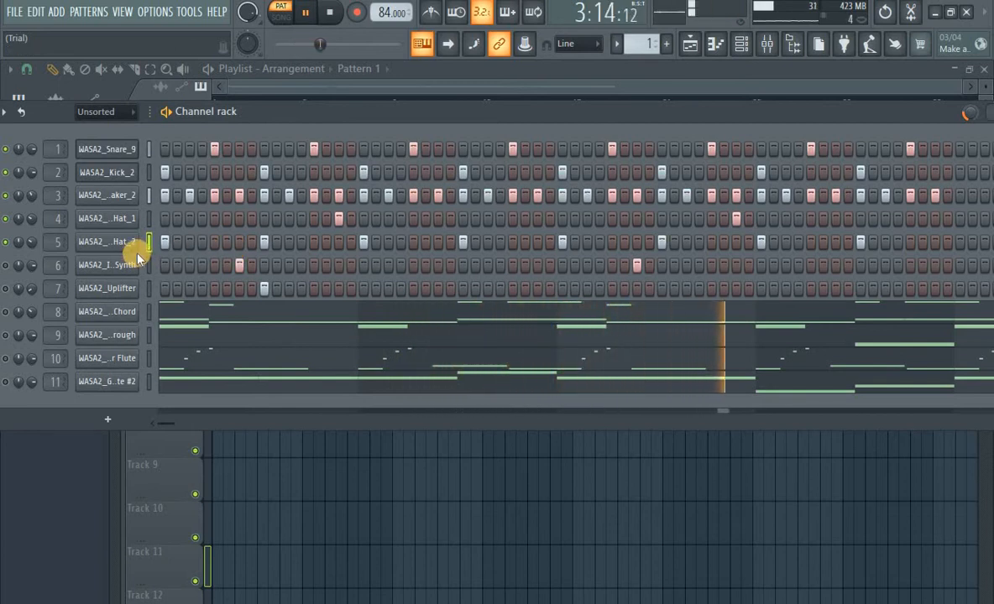
pyautogui.press('space')
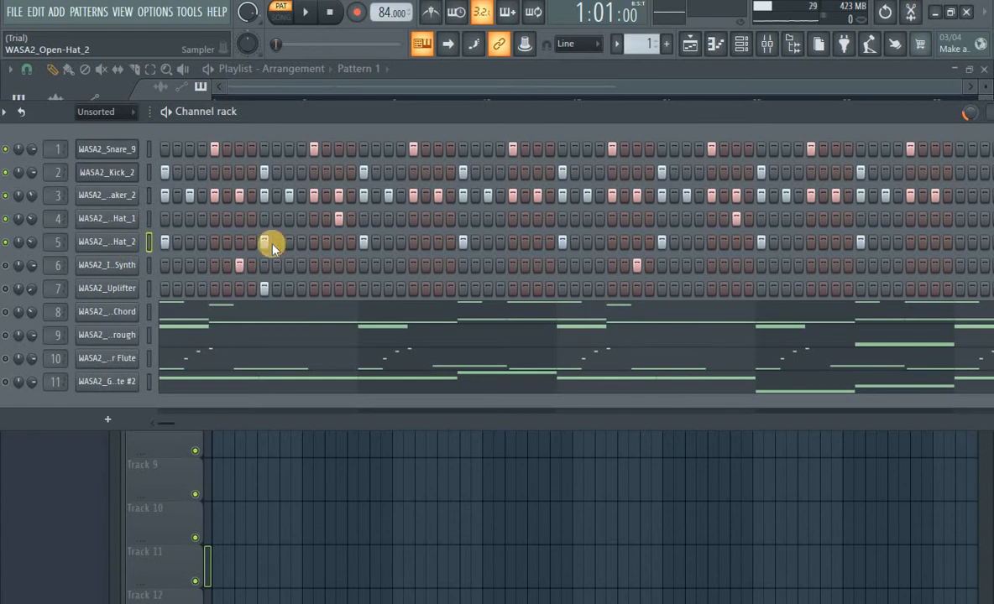
# Preview the WASA2_Impact Synth sample in its sampler and play the pattern to hear it
pyautogui.click(107, 275)
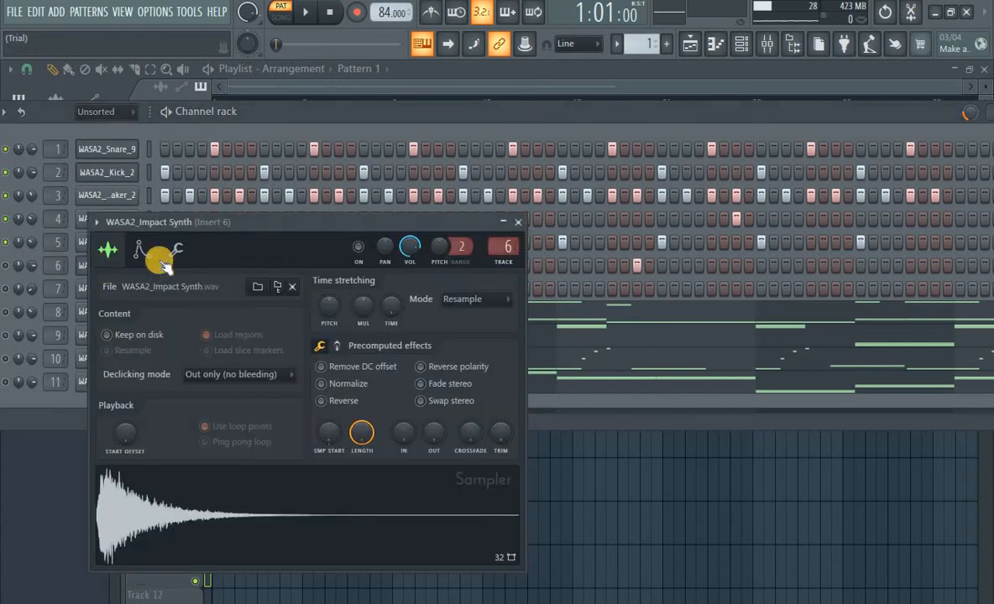
pyautogui.click(277, 512)
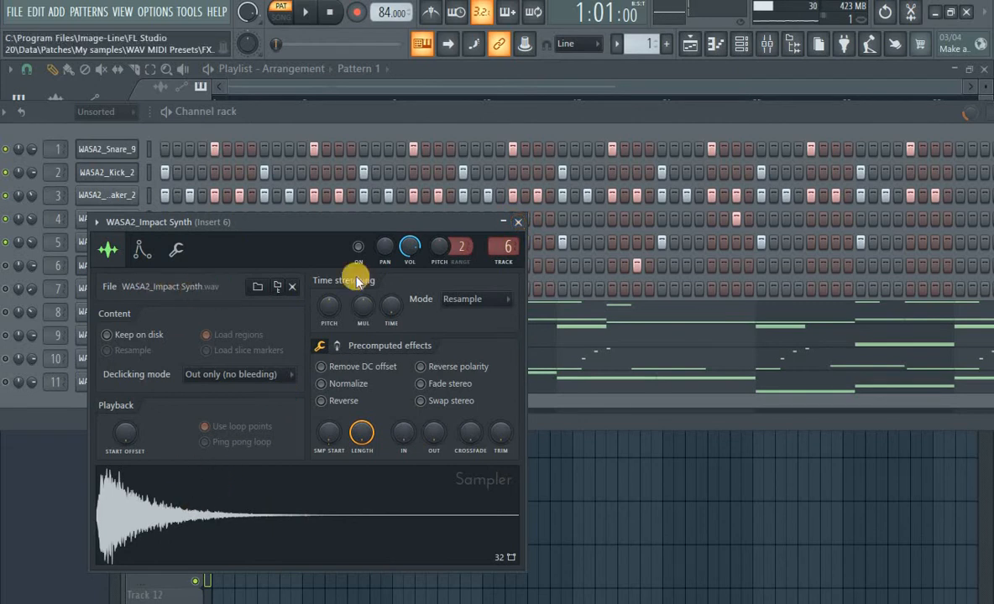
pyautogui.click(515, 225)
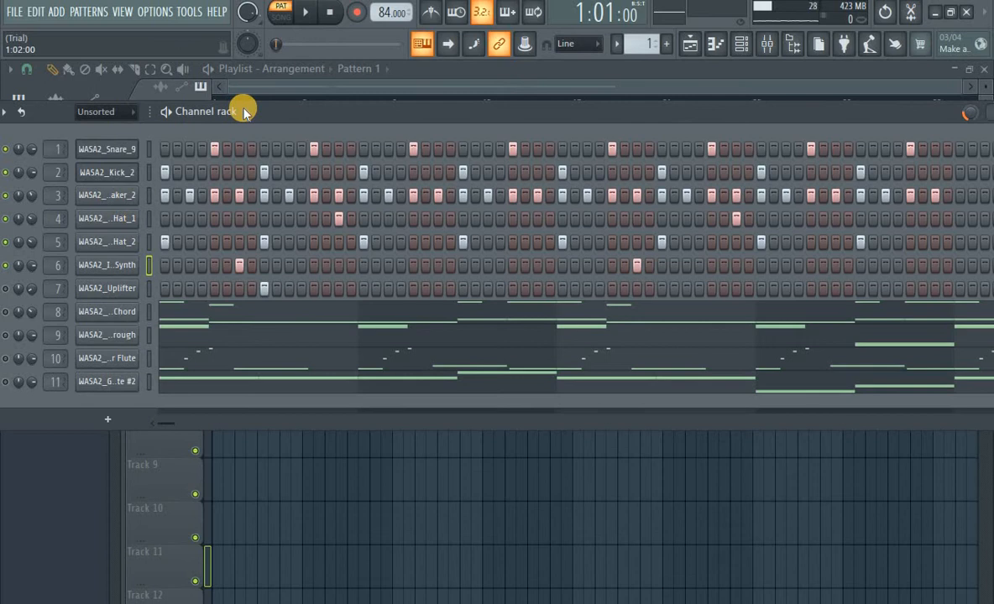
pyautogui.press('space')
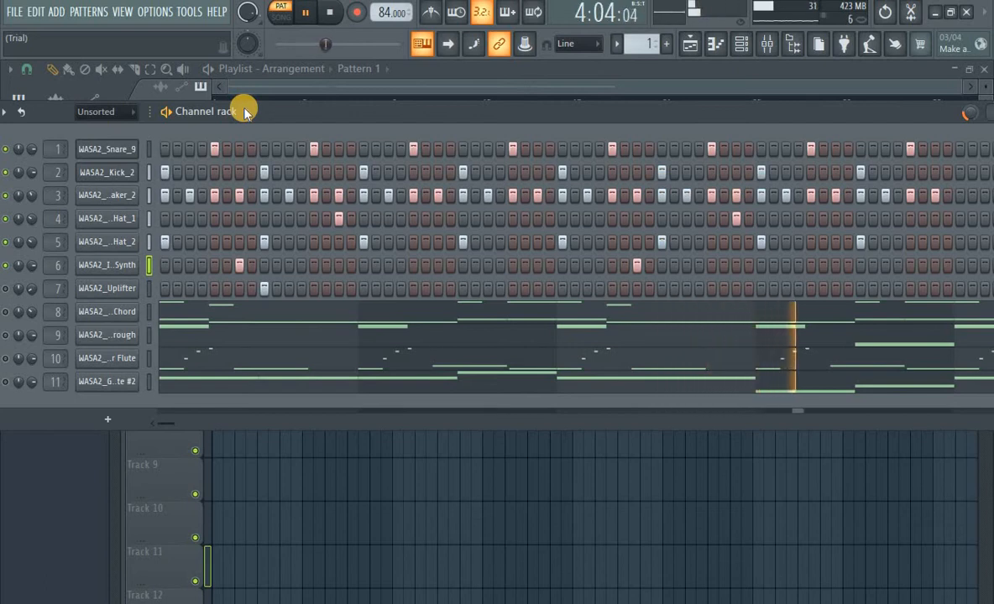
pyautogui.press('space')
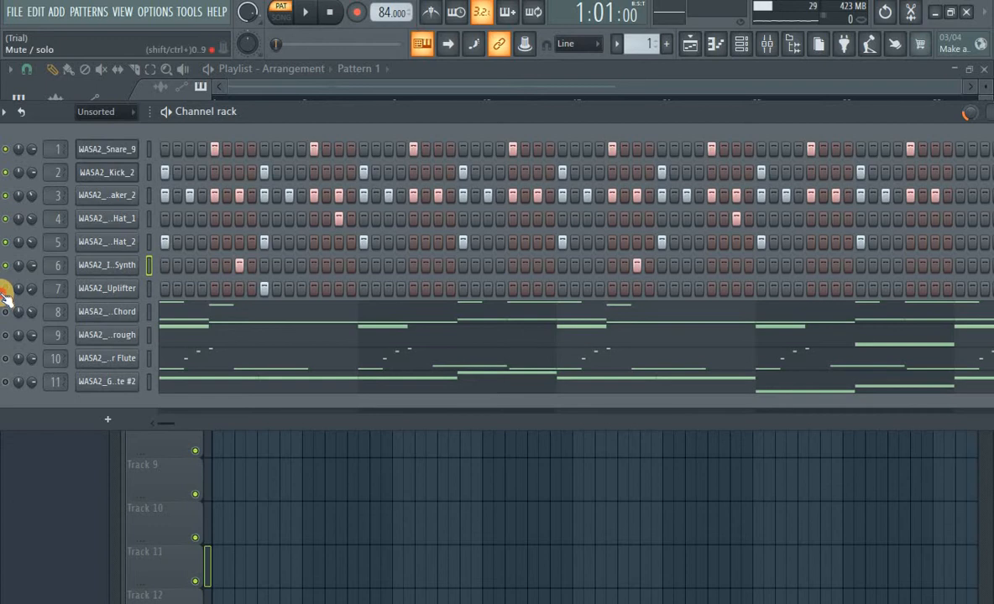
# Preview the WASA2_Uplifter sample in its sampler and play the pattern to hear it
pyautogui.click(120, 289)
pyautogui.click(254, 554)
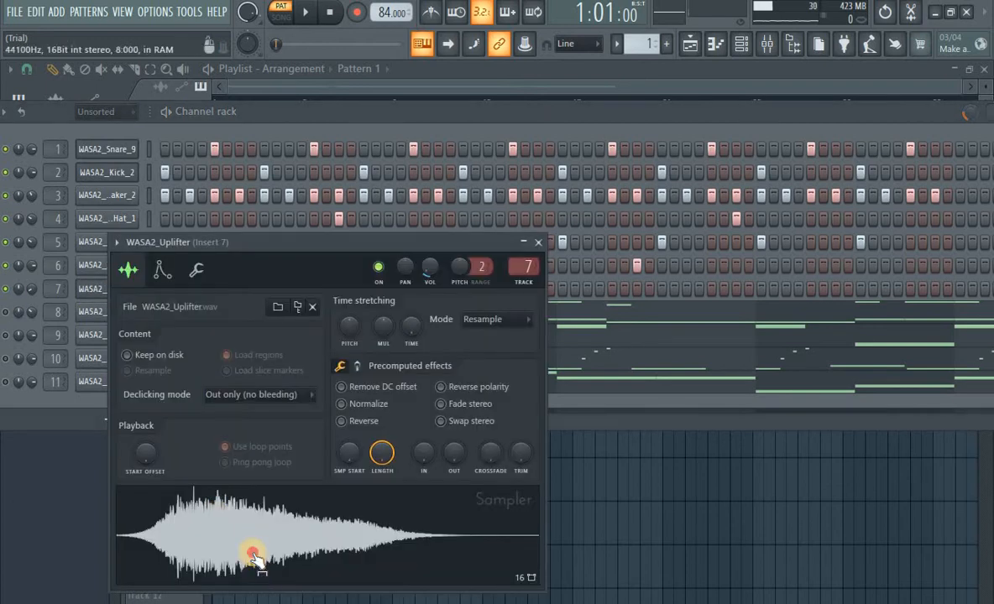
pyautogui.click(530, 243)
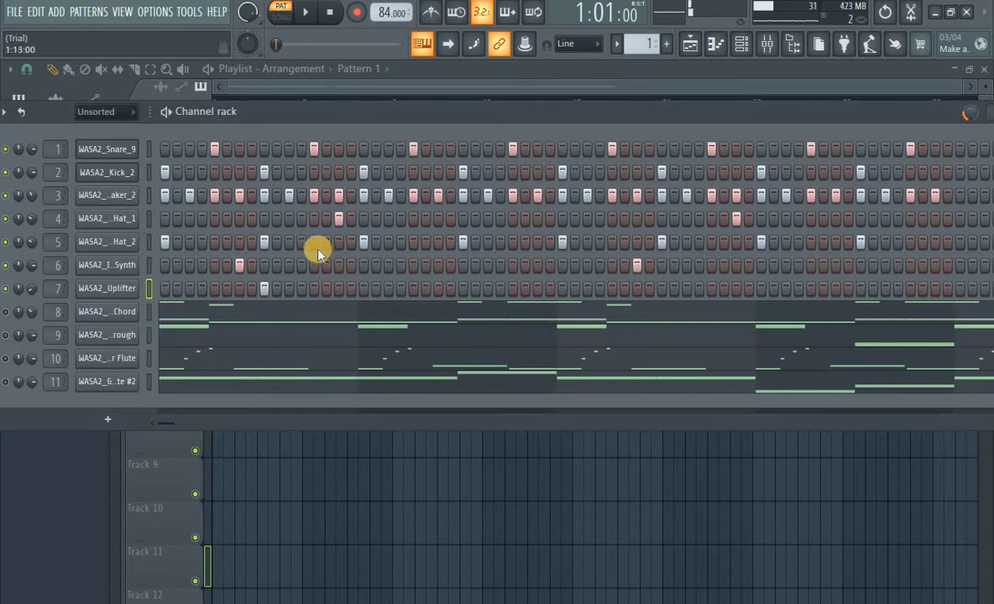
pyautogui.press('space')
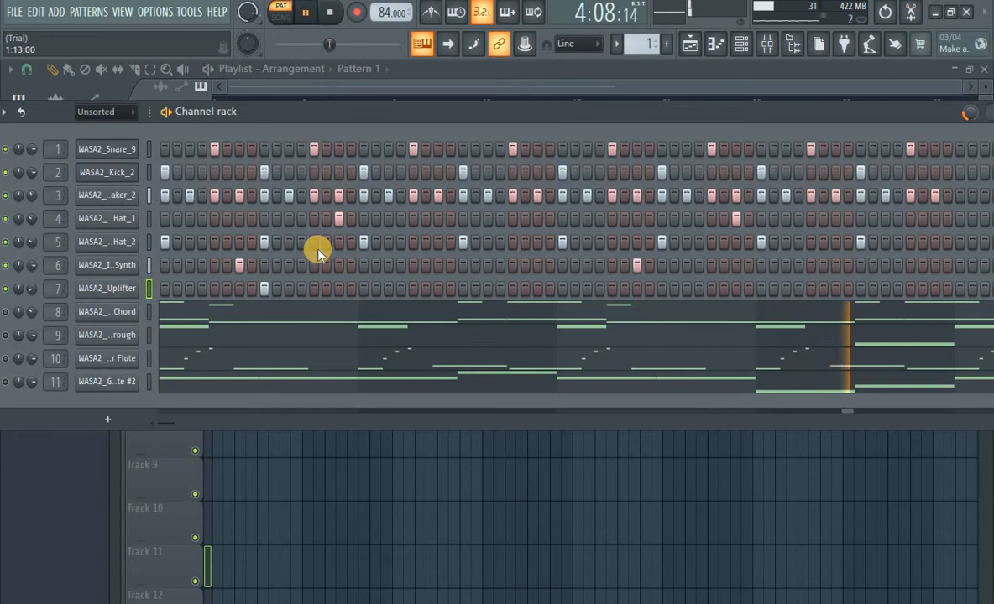
pyautogui.press('space')
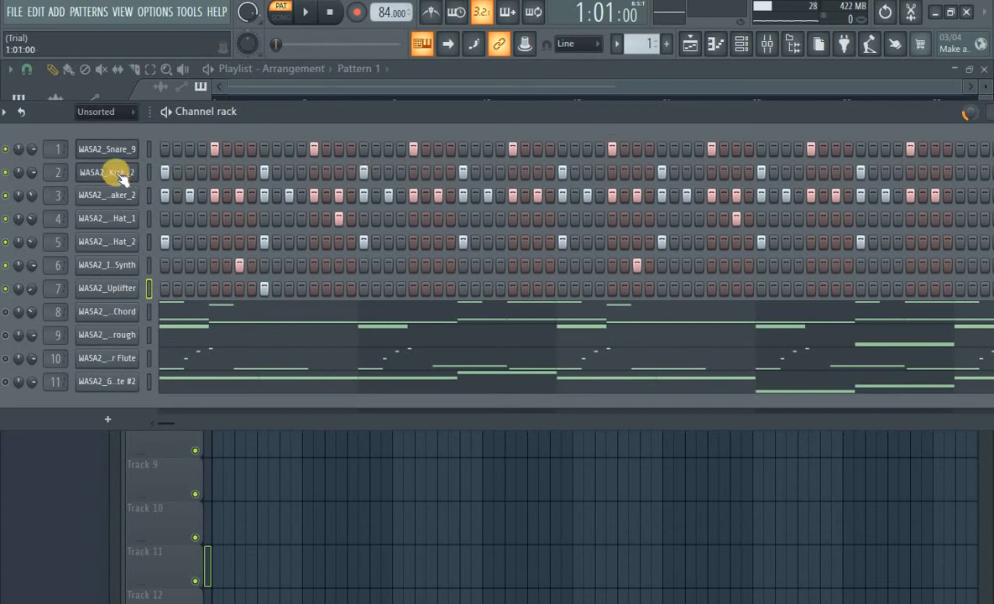
# Toggle solo on the snare channel and play the pattern while bringing the other channels back in
pyautogui.rightClick(10, 152)
pyautogui.click(34, 166)
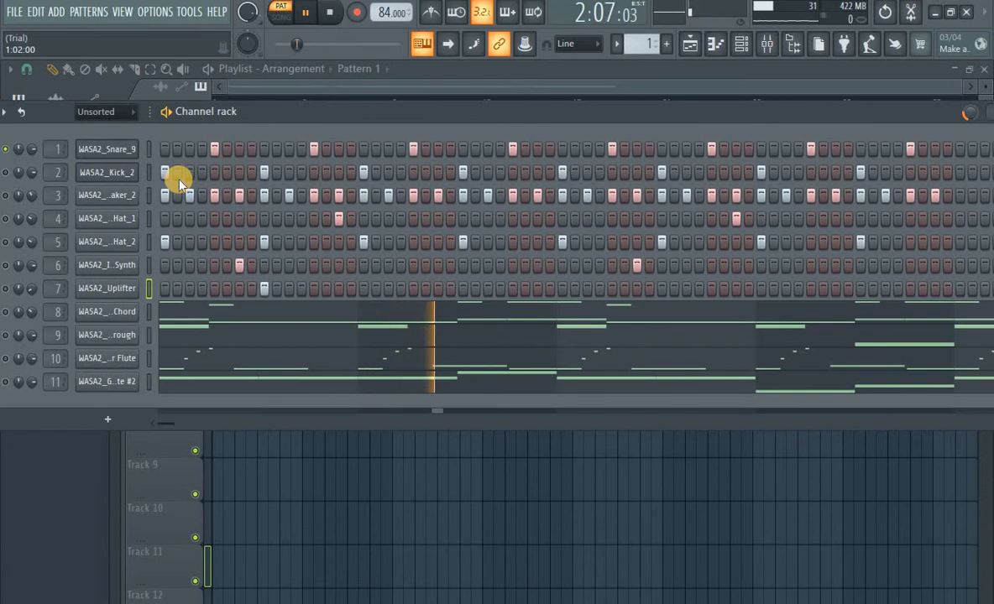
pyautogui.press('space')
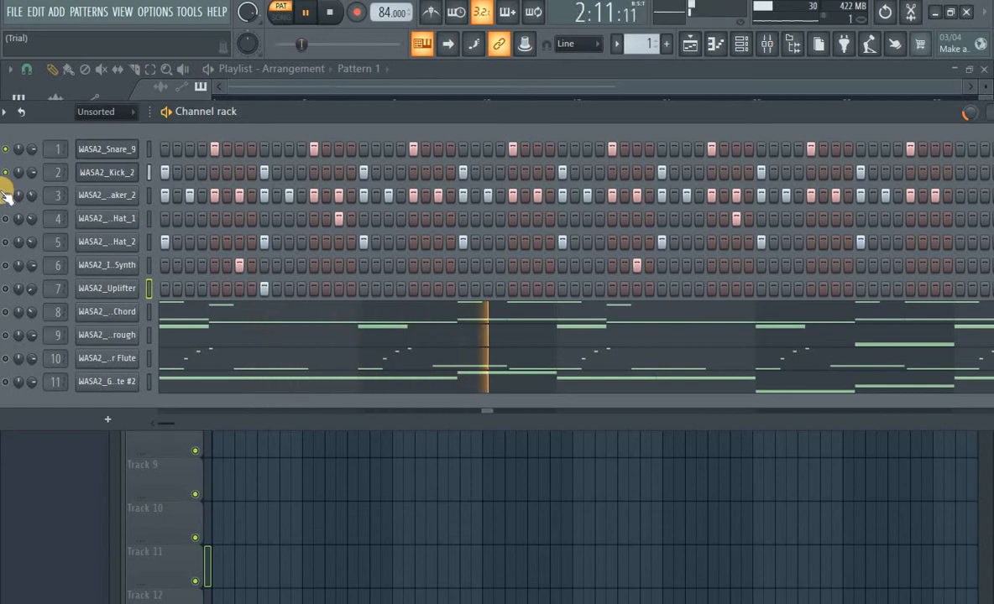
pyautogui.press('space')
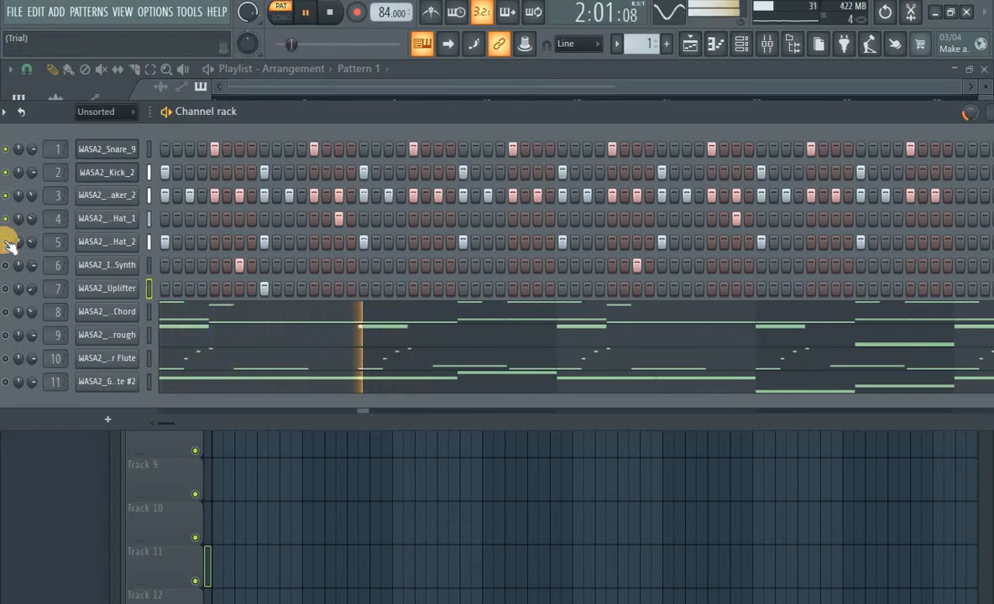
pyautogui.press('space')
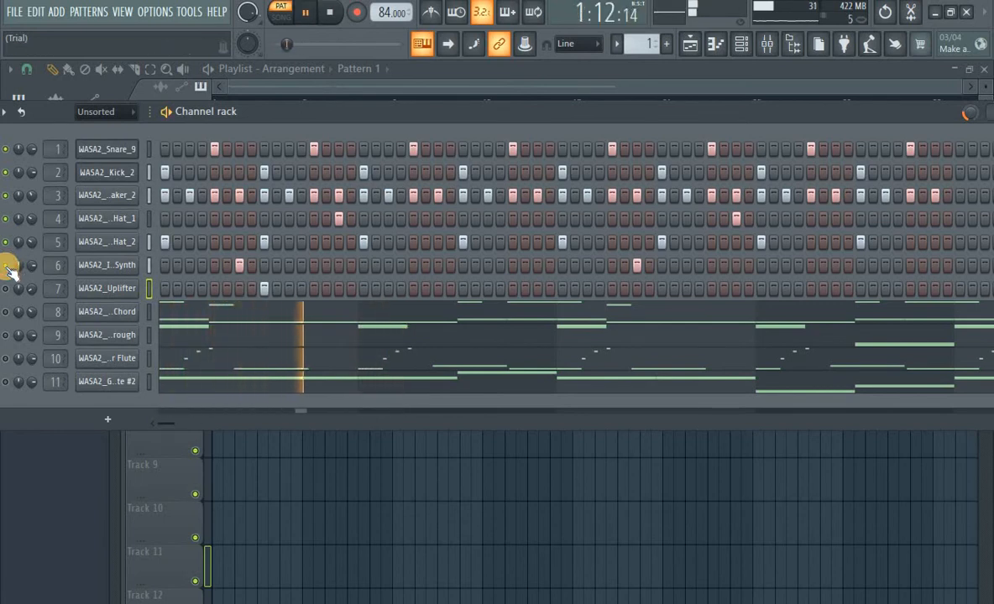
# Solo the 7th Chord channel and preview the WASA2_A_7th Chord sample in its sampler, then close it
pyautogui.press('space')
pyautogui.press('space')
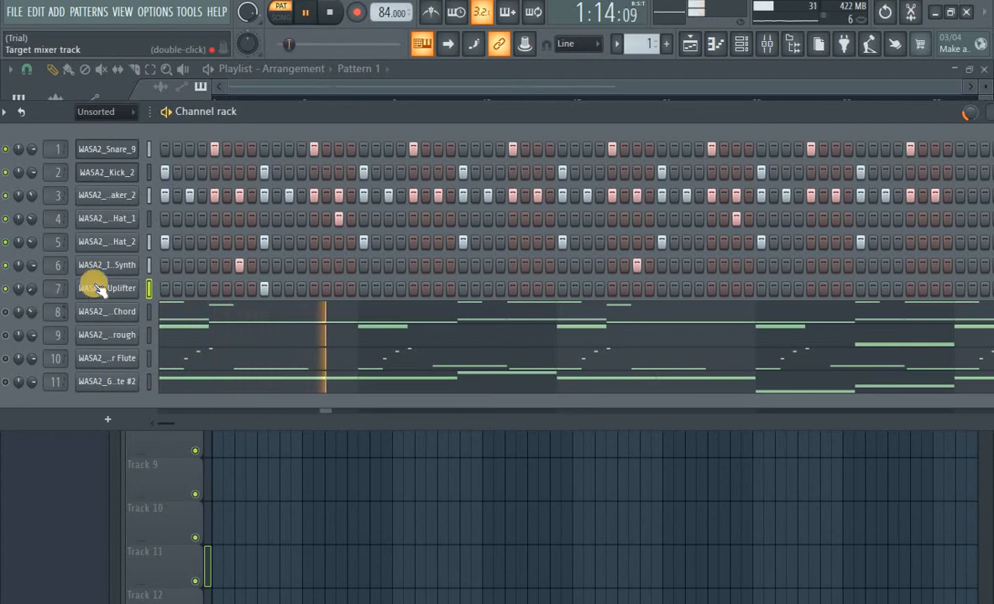
pyautogui.press('space')
pyautogui.rightClick(7, 314)
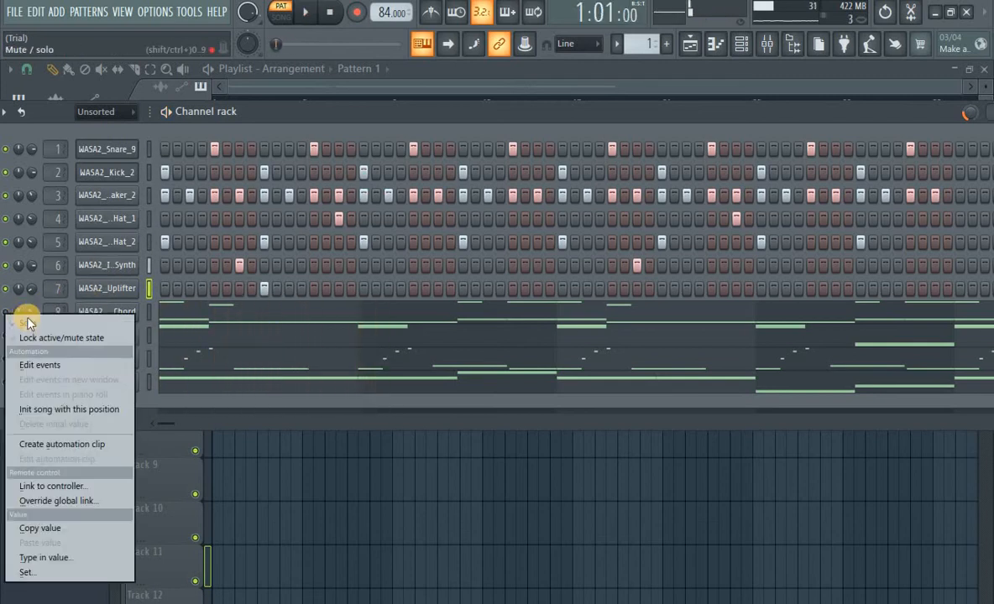
pyautogui.click(93, 322)
pyautogui.click(105, 316)
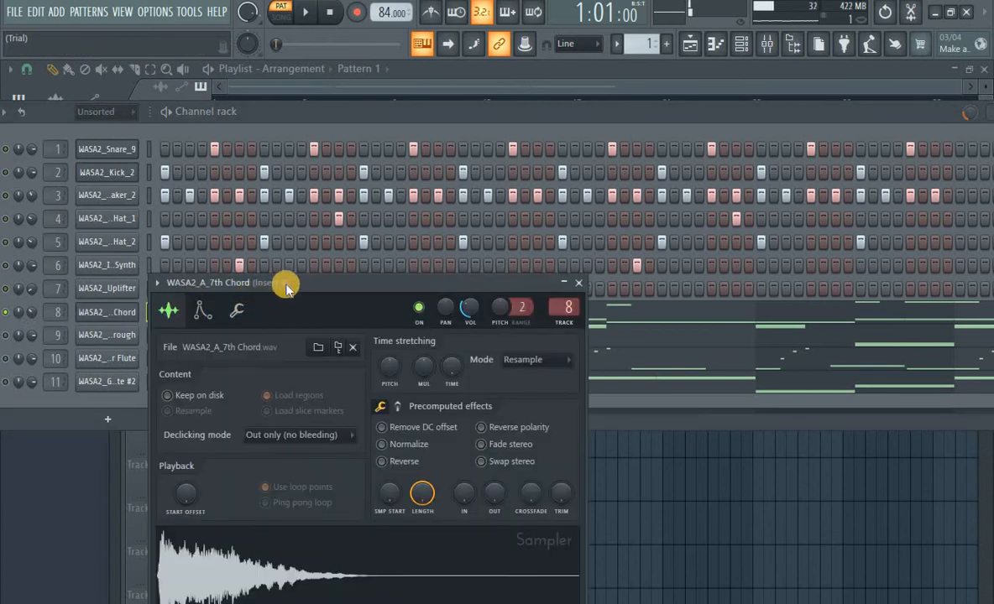
pyautogui.moveTo(285, 288); pyautogui.dragTo(364, 130)
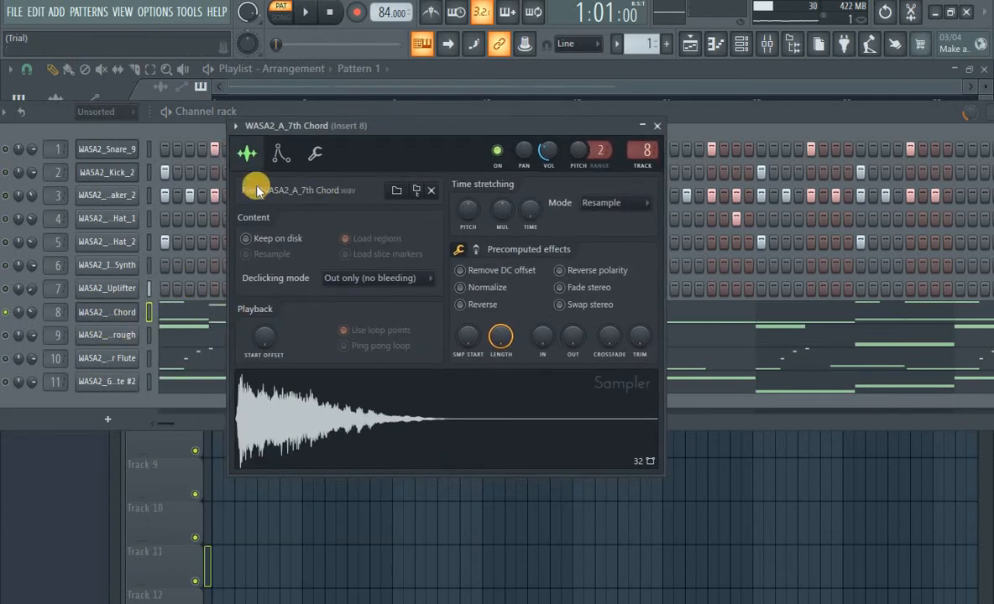
pyautogui.click(326, 417)
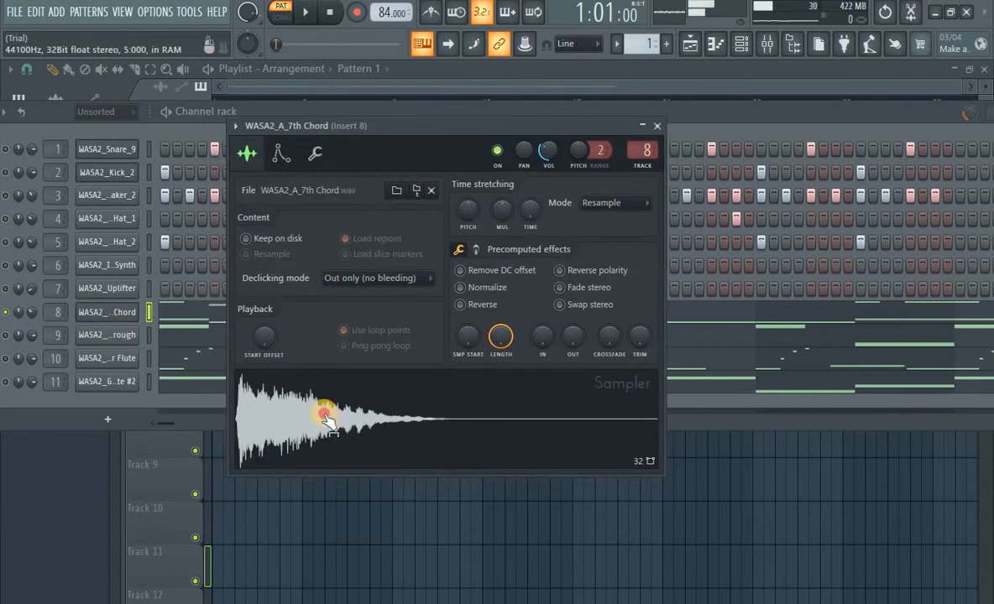
pyautogui.click(656, 128)
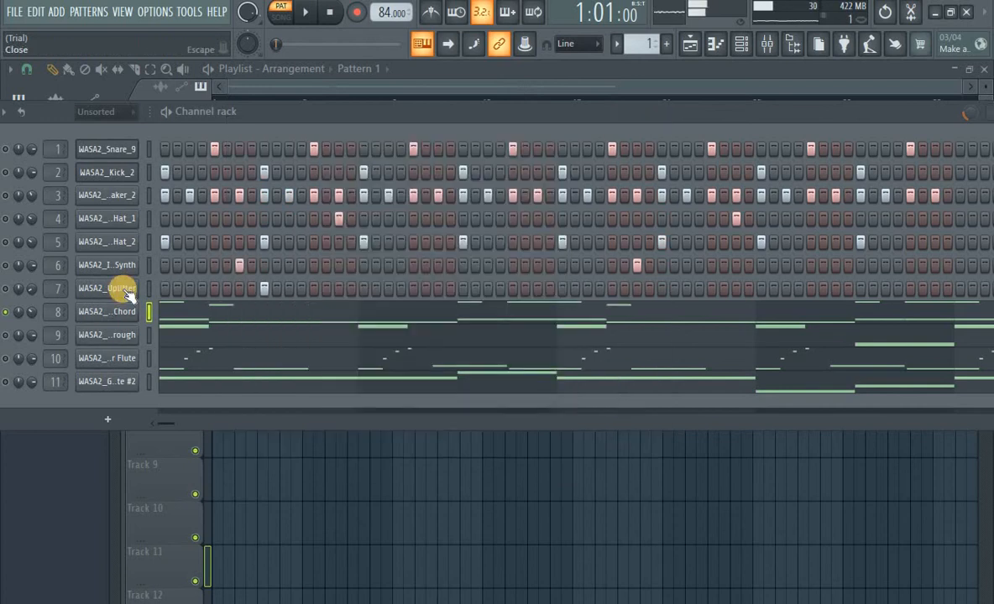
# Open the 7th Chord channel's notes in the piano roll and play the pattern to hear them
pyautogui.click(208, 310)
pyautogui.scroll(4, 222, 308)
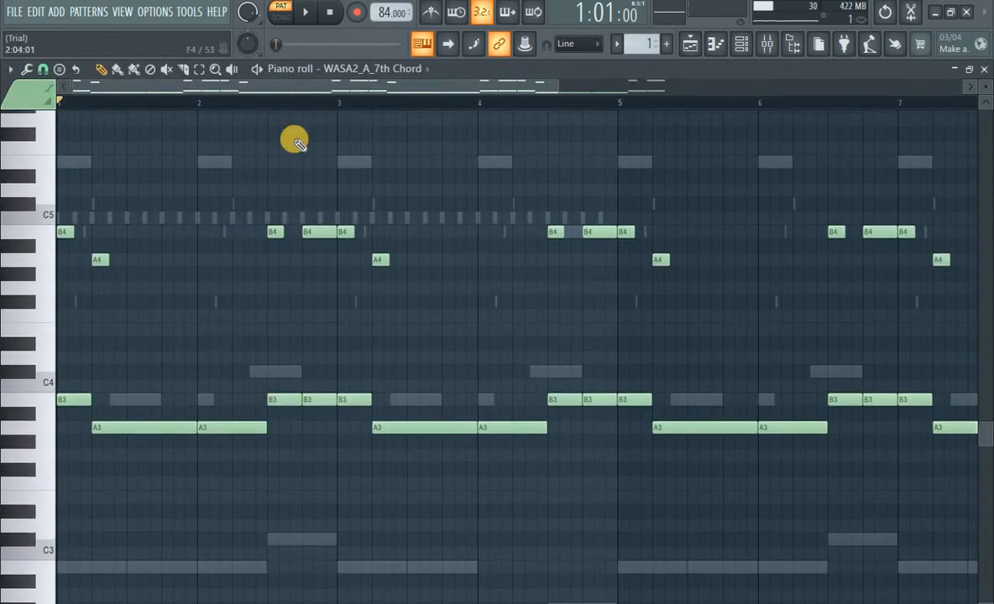
pyautogui.press('space')
pyautogui.scroll(-2, 314, 110)
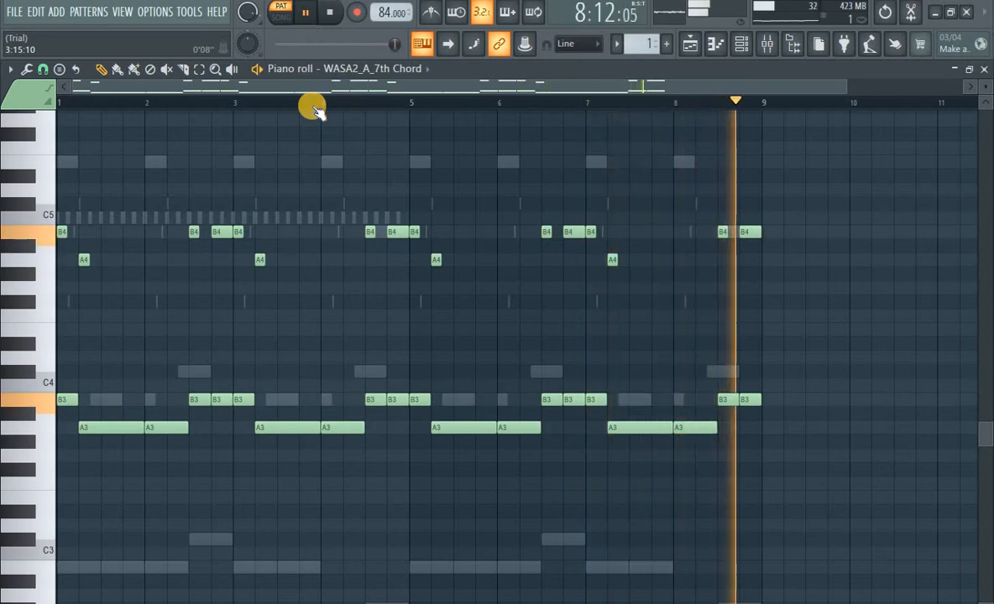
pyautogui.press('space')
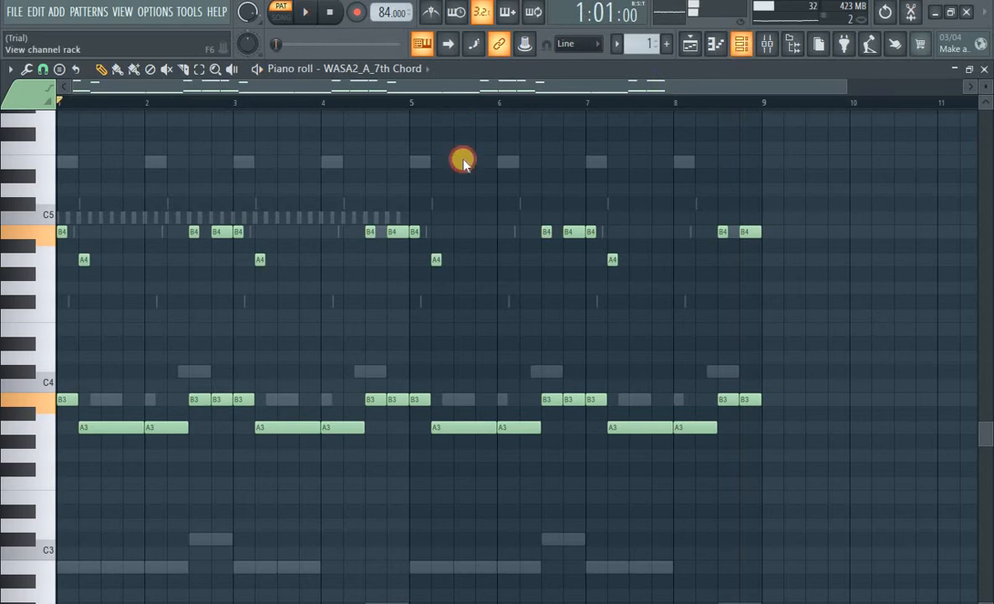
# Return to the channel rack, solo the Harmonics Through channel and view its sampler before closing it
pyautogui.press('F6')
pyautogui.rightClick(10, 340)
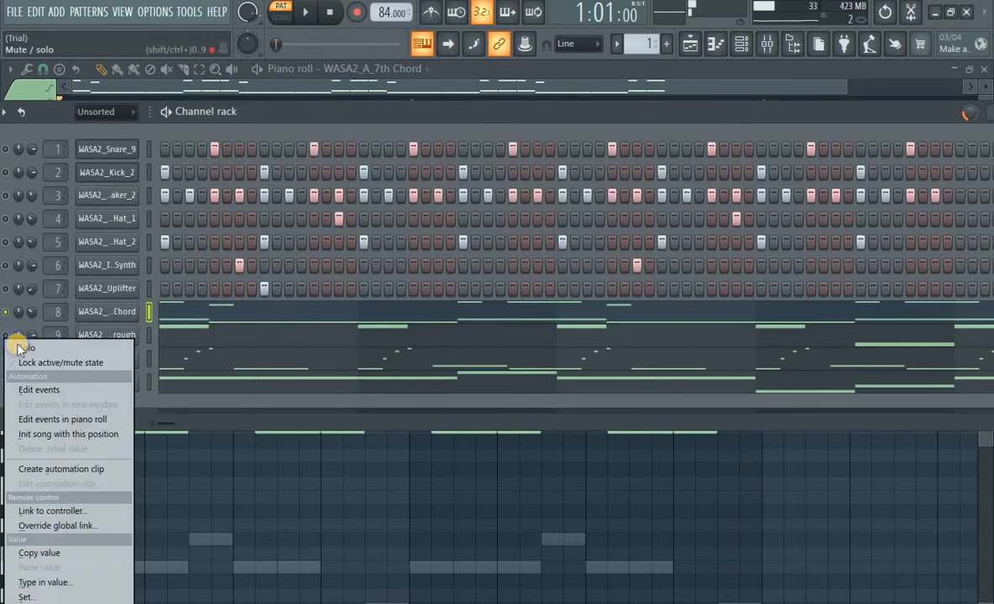
pyautogui.click(90, 348)
pyautogui.click(113, 338)
pyautogui.moveTo(239, 150); pyautogui.dragTo(477, 114)
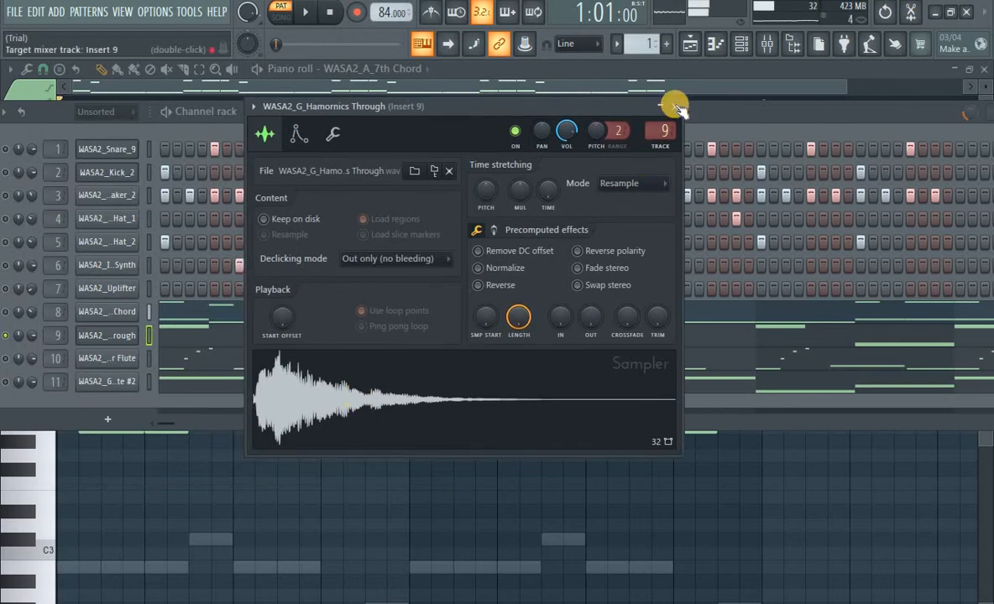
pyautogui.click(674, 106)
# Open the Harmonics Through notes in the piano roll and play the pattern to hear them
pyautogui.click(186, 344)
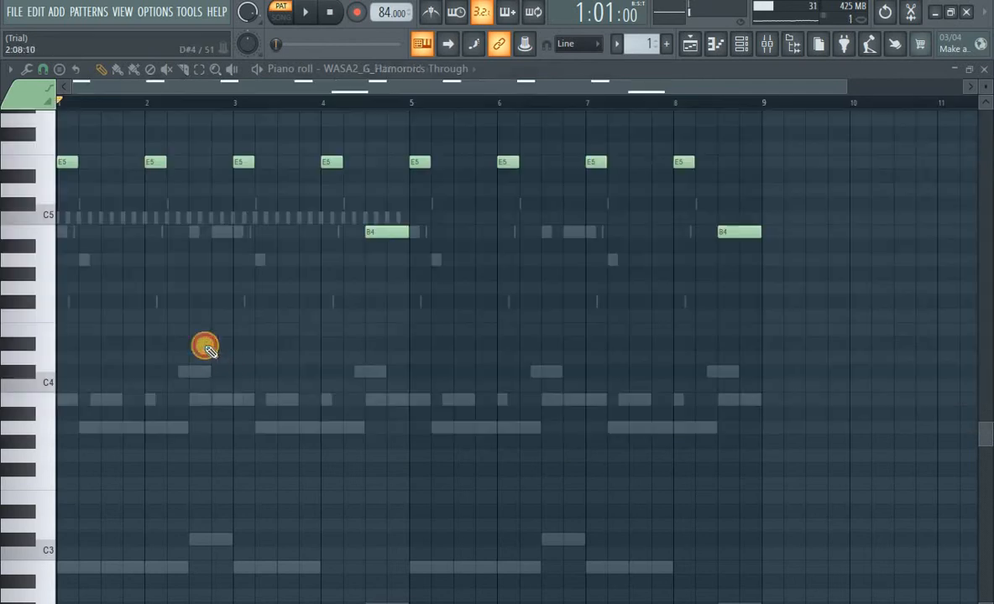
pyautogui.scroll(5, 214, 357)
pyautogui.press('space')
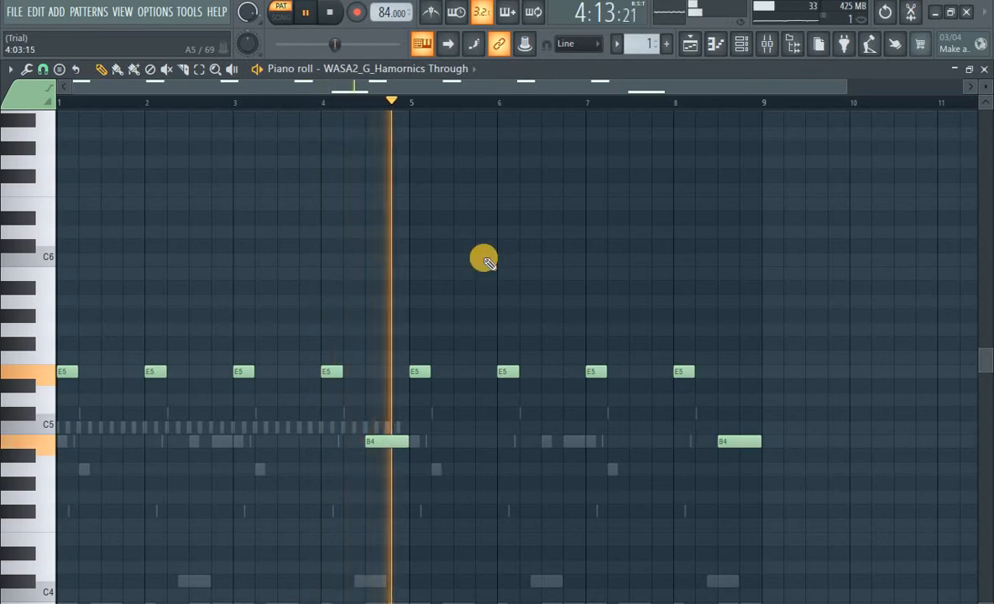
pyautogui.press('space')
# Solo the Minor Flute channel and preview the WASA2_G_Minor Flute sample in its sampler, then close it
pyautogui.click(744, 44)
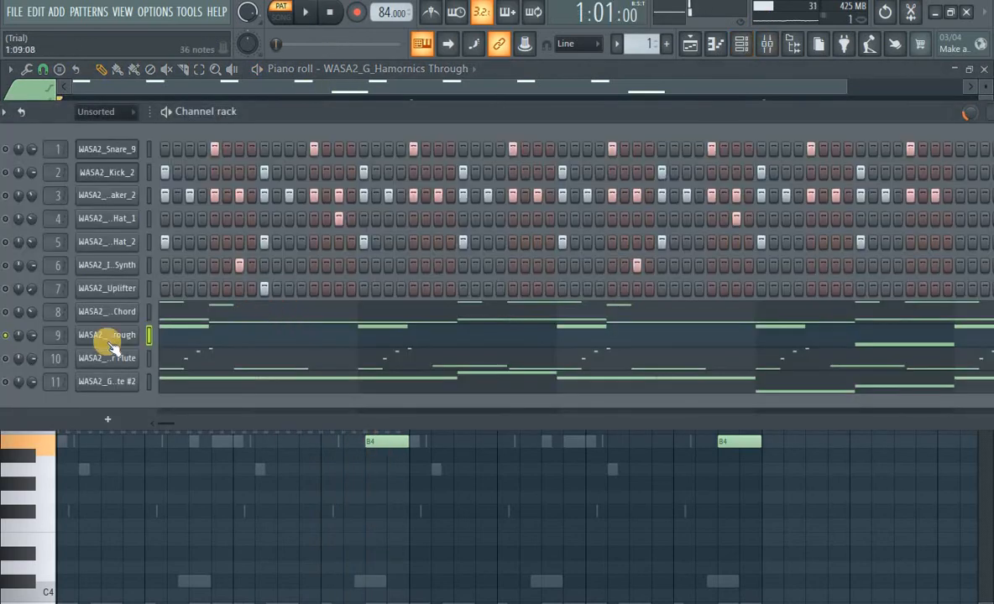
pyautogui.rightClick(6, 361)
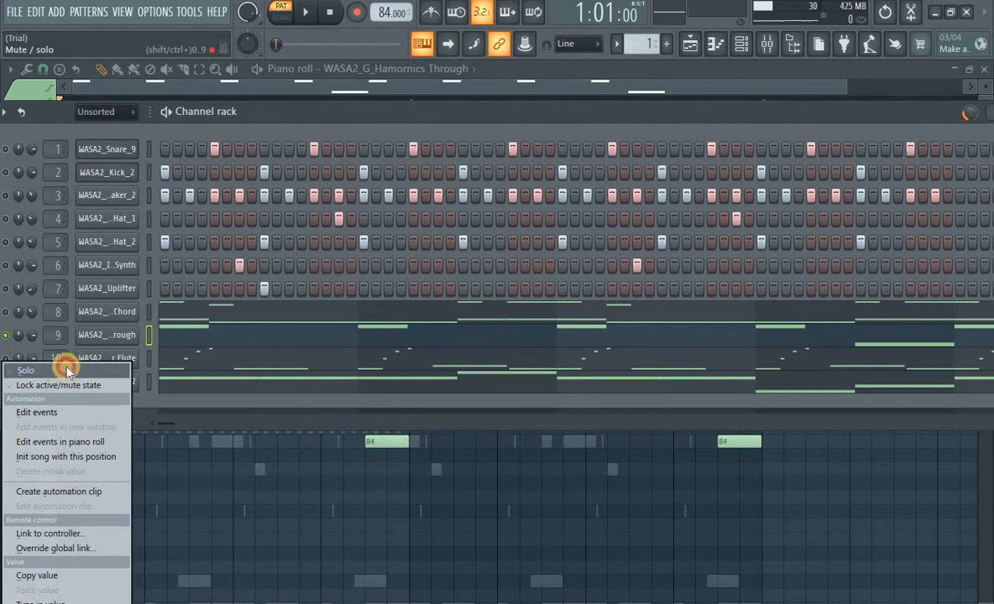
pyautogui.click(68, 370)
pyautogui.click(119, 359)
pyautogui.click(221, 432)
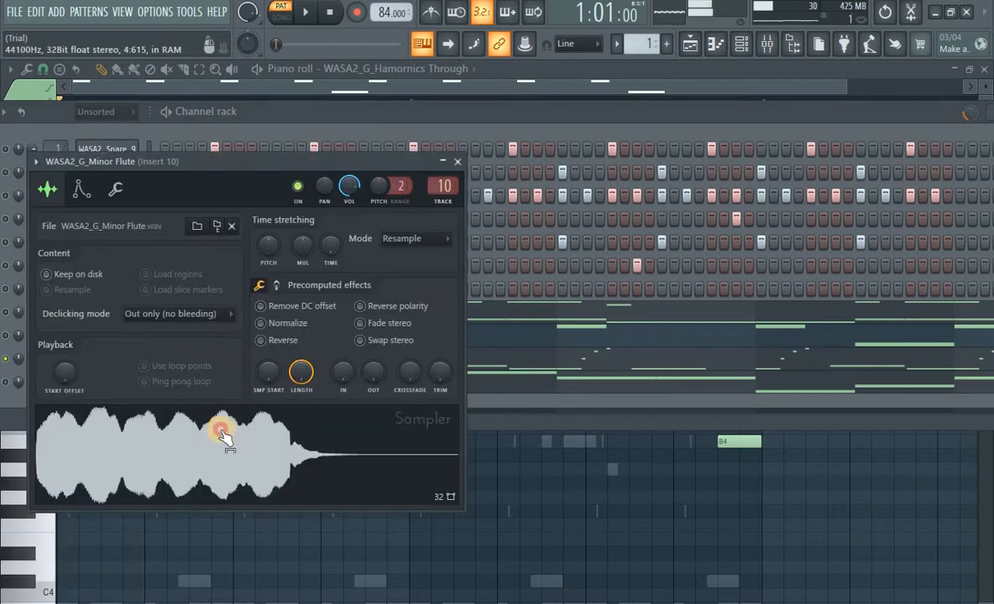
pyautogui.moveTo(225, 159); pyautogui.dragTo(380, 138)
pyautogui.click(317, 428)
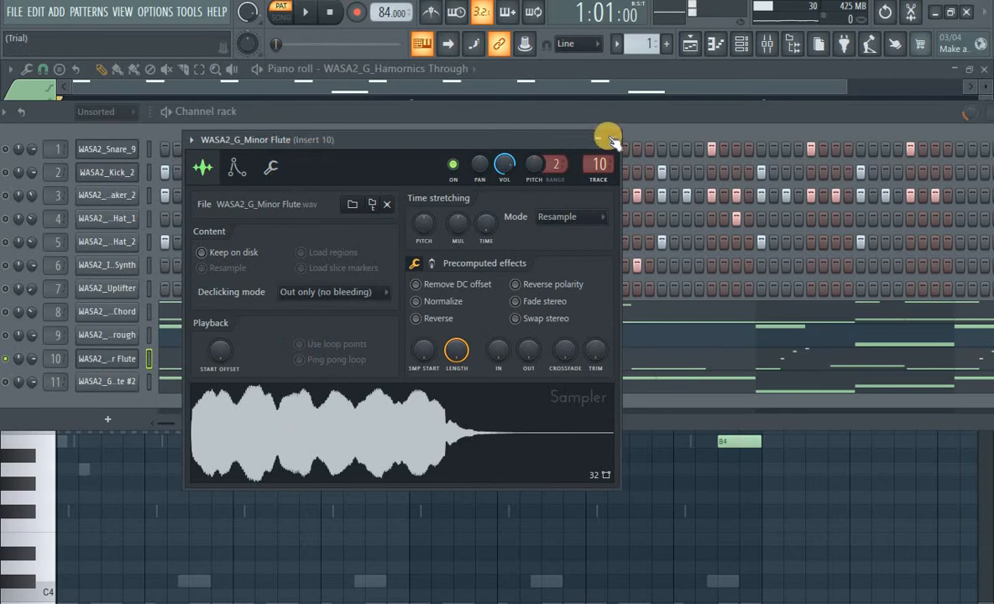
pyautogui.press('Escape')
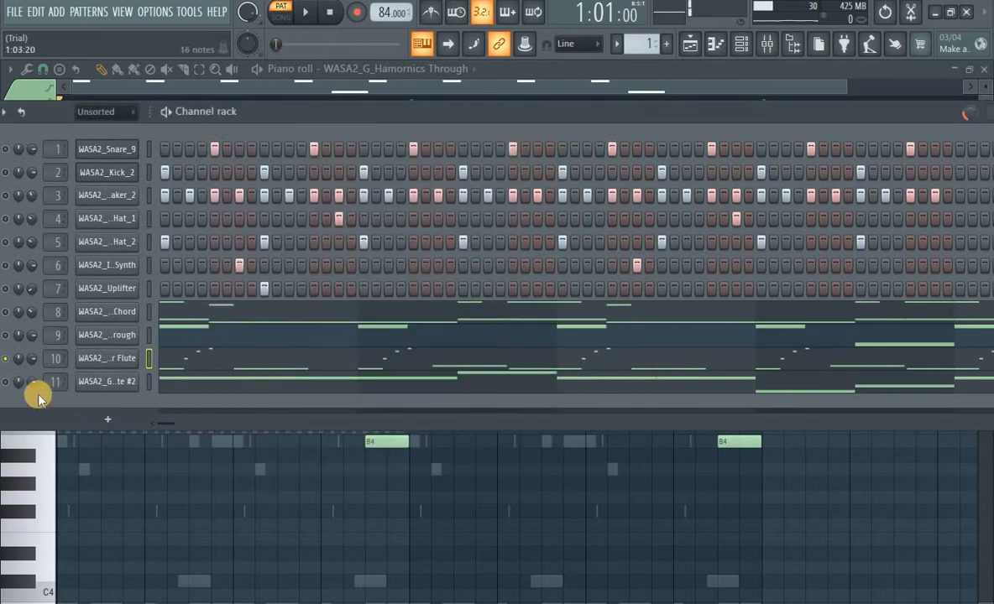
# Open the Minor Flute notes in the piano roll, widen the view and play the pattern
pyautogui.click(198, 364)
pyautogui.scroll(-5, 196, 359)
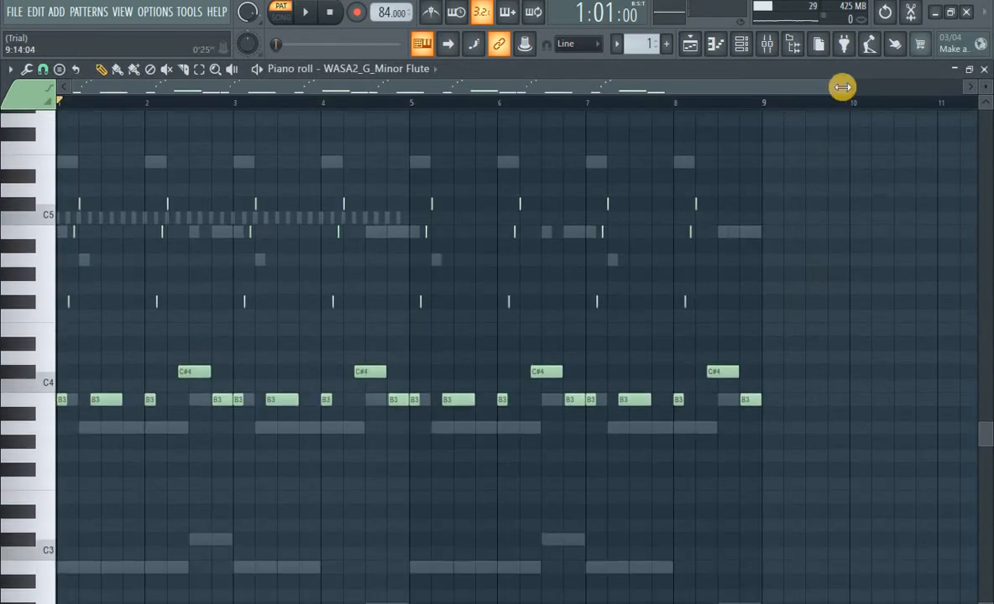
pyautogui.moveTo(842, 86); pyautogui.dragTo(663, 100)
pyautogui.press('space')
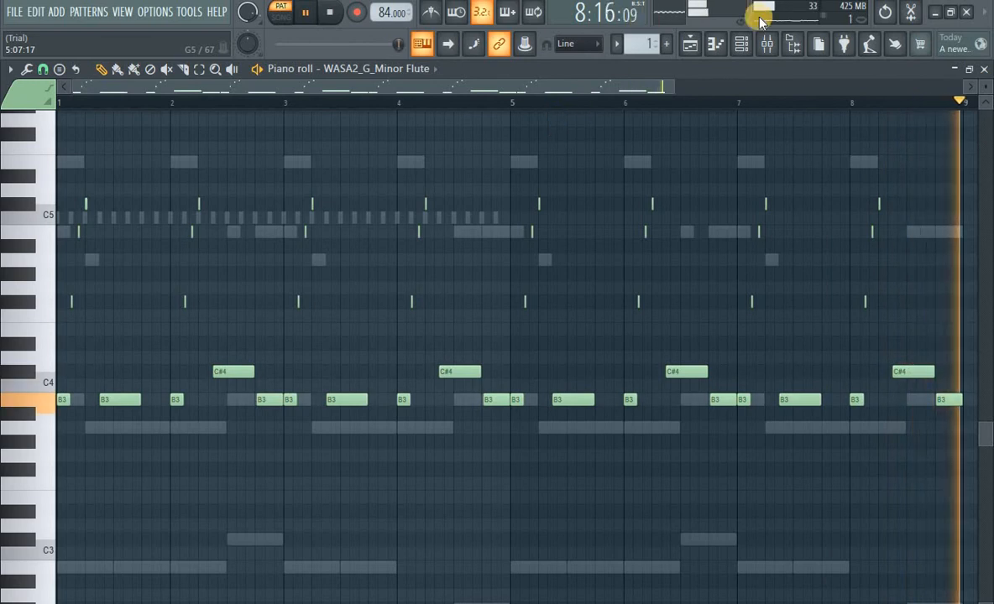
pyautogui.press('space')
# Solo the Minor Flute #2 channel and view its WASA2_G_Minor Flute sample in the sampler before closing it
pyautogui.click(718, 49)
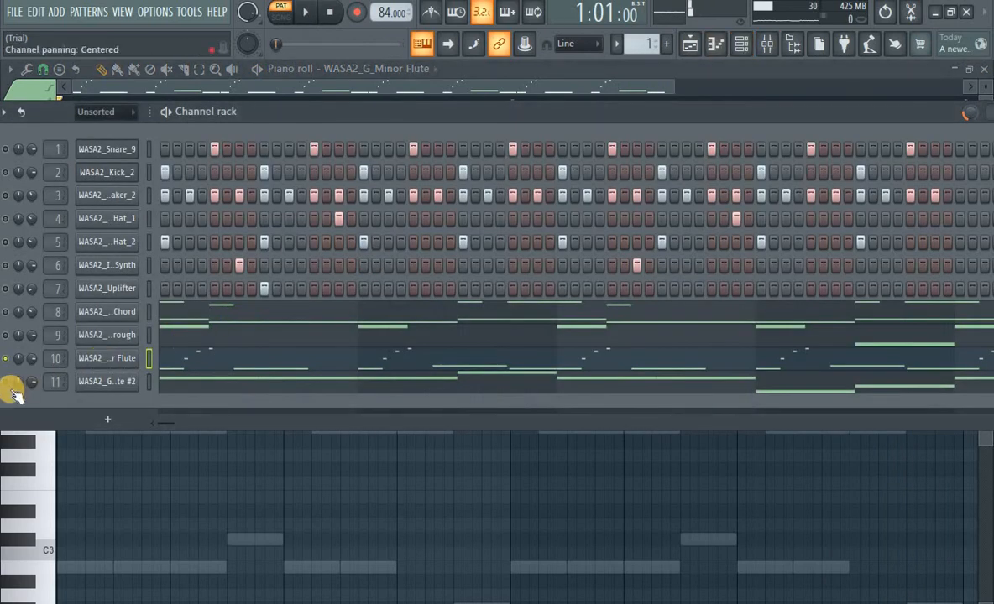
pyautogui.rightClick(10, 388)
pyautogui.click(28, 396)
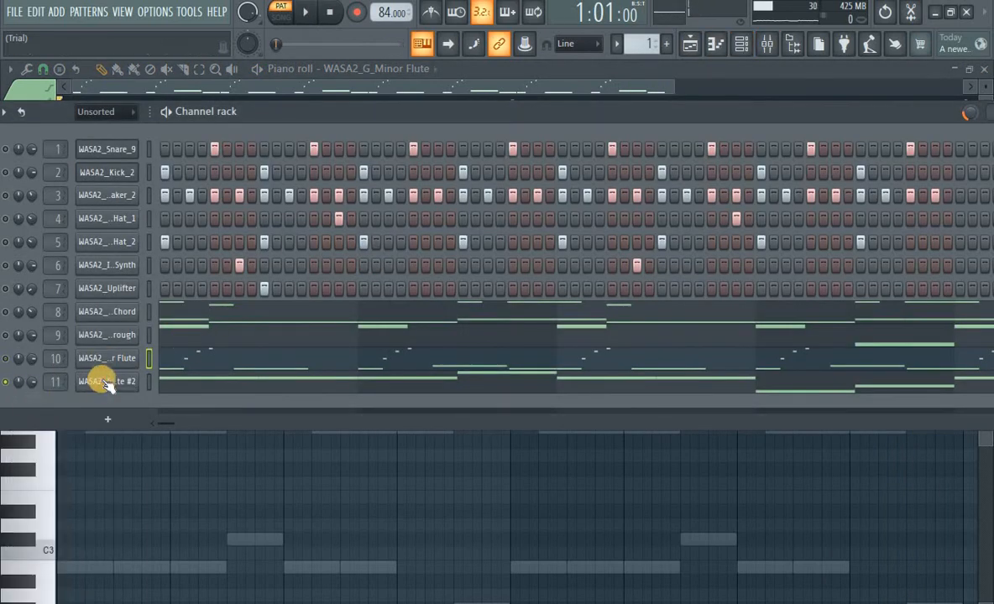
pyautogui.click(105, 385)
pyautogui.moveTo(266, 171); pyautogui.dragTo(445, 160)
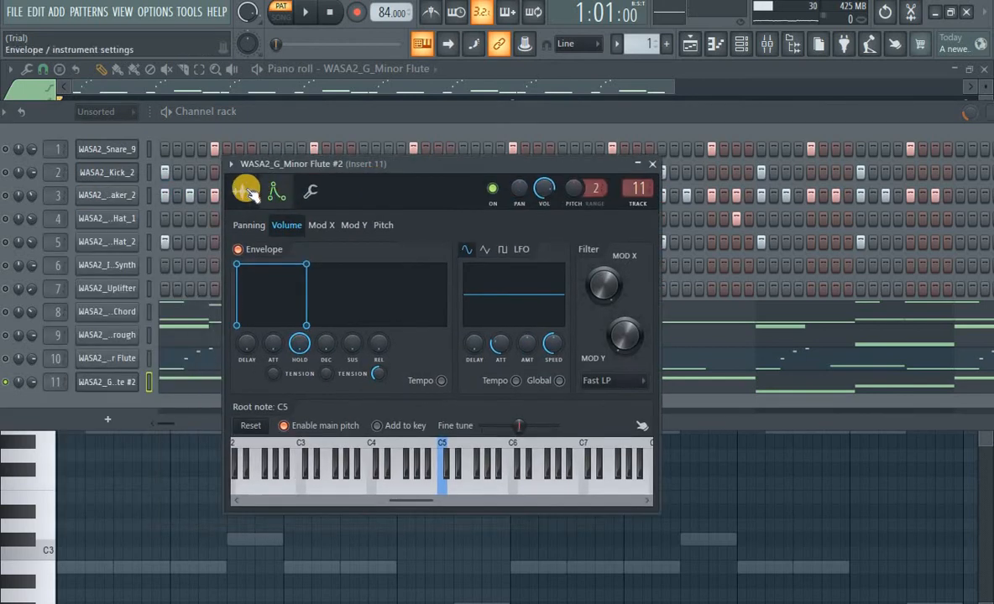
pyautogui.click(247, 192)
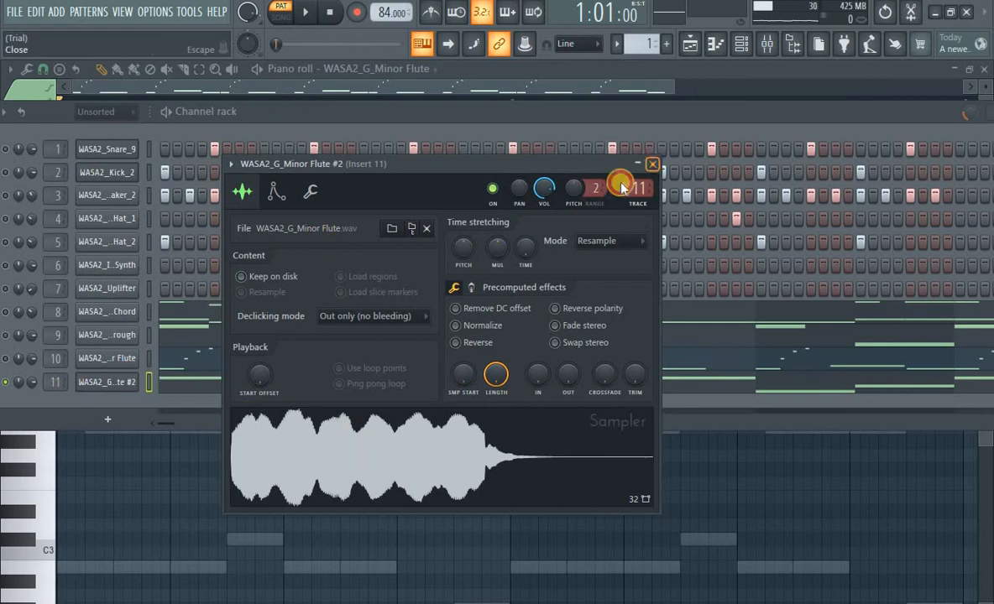
pyautogui.press('Escape')
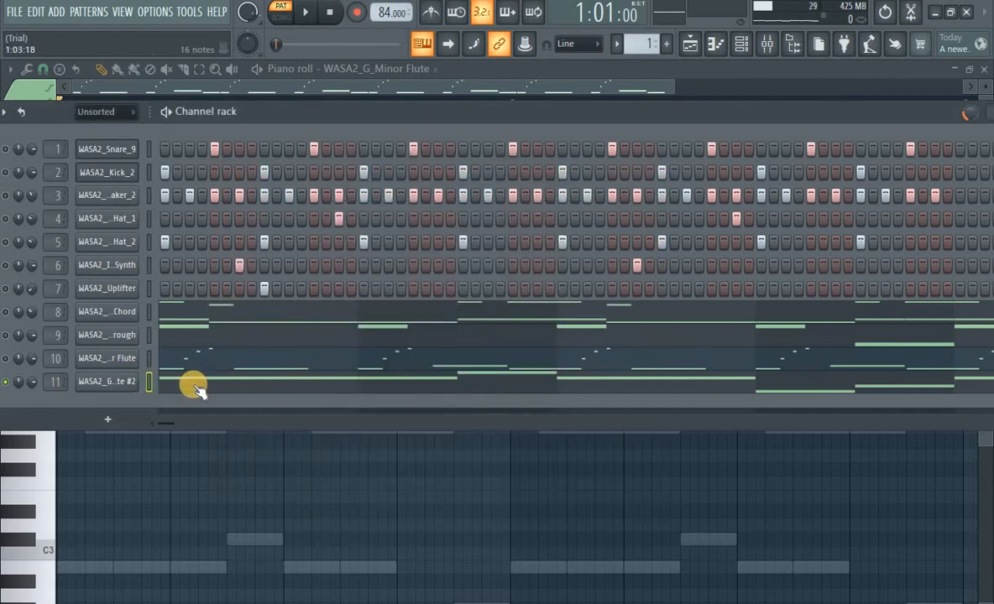
# Open the Minor Flute #2 notes in the piano roll and play the pattern from different positions
pyautogui.click(201, 385)
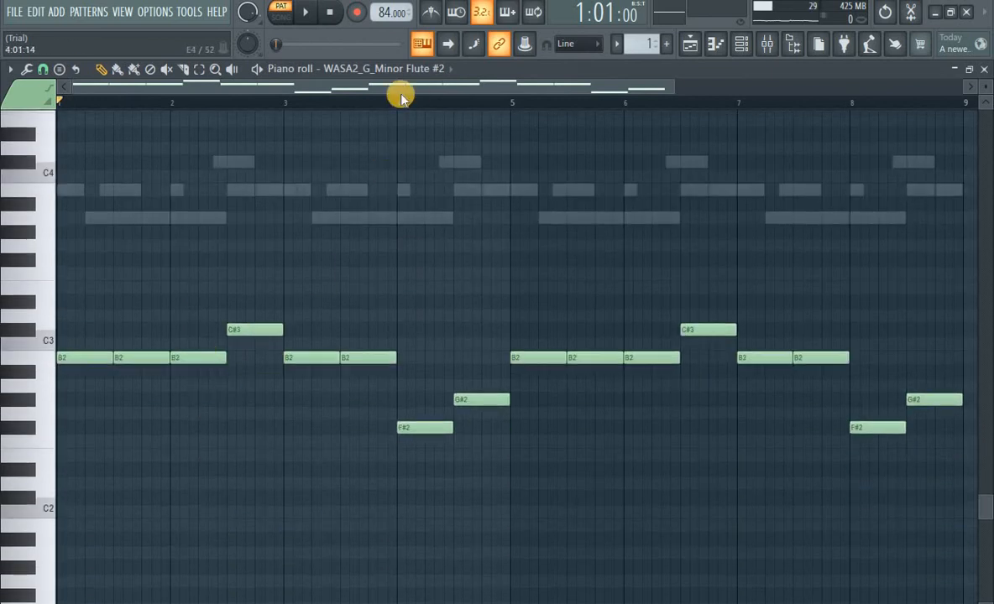
pyautogui.scroll(-1, 424, 100)
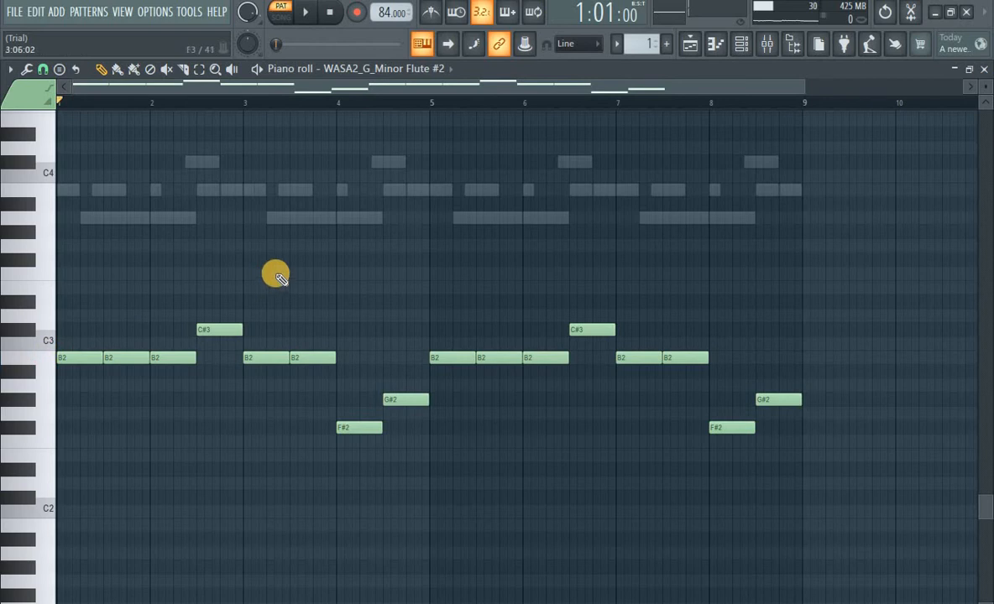
pyautogui.press('space')
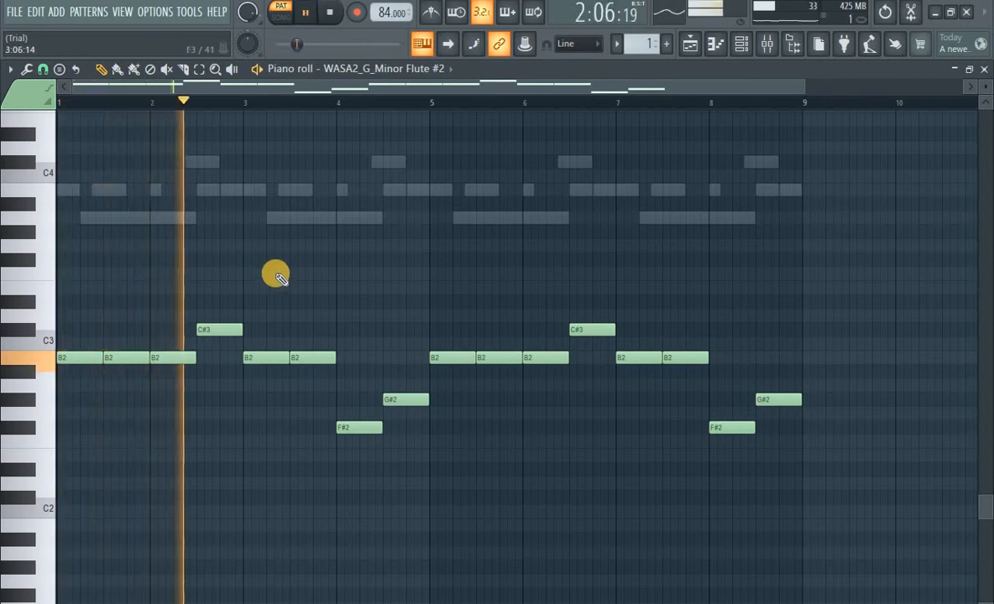
pyautogui.press('space')
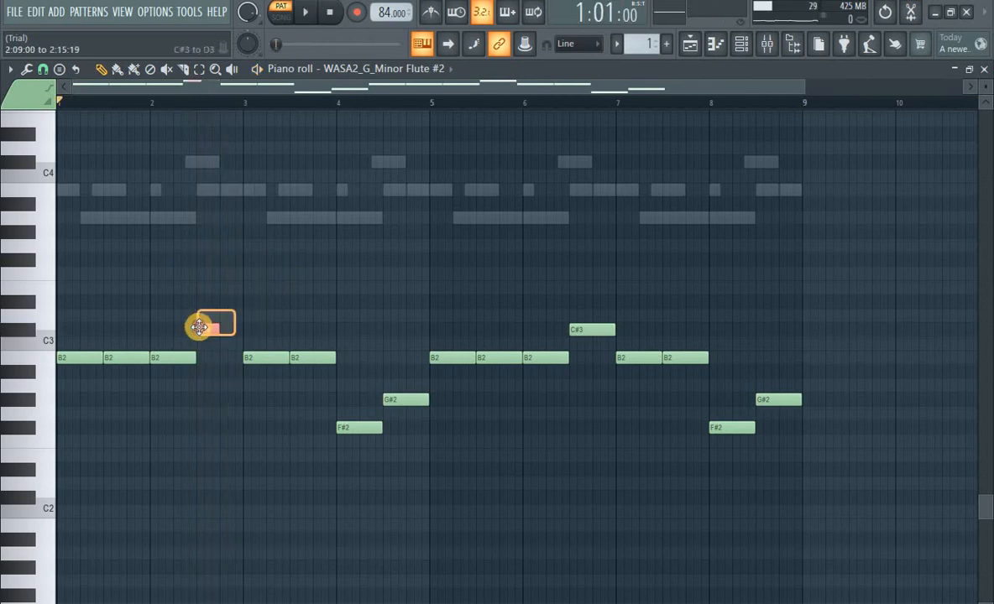
pyautogui.press('space')
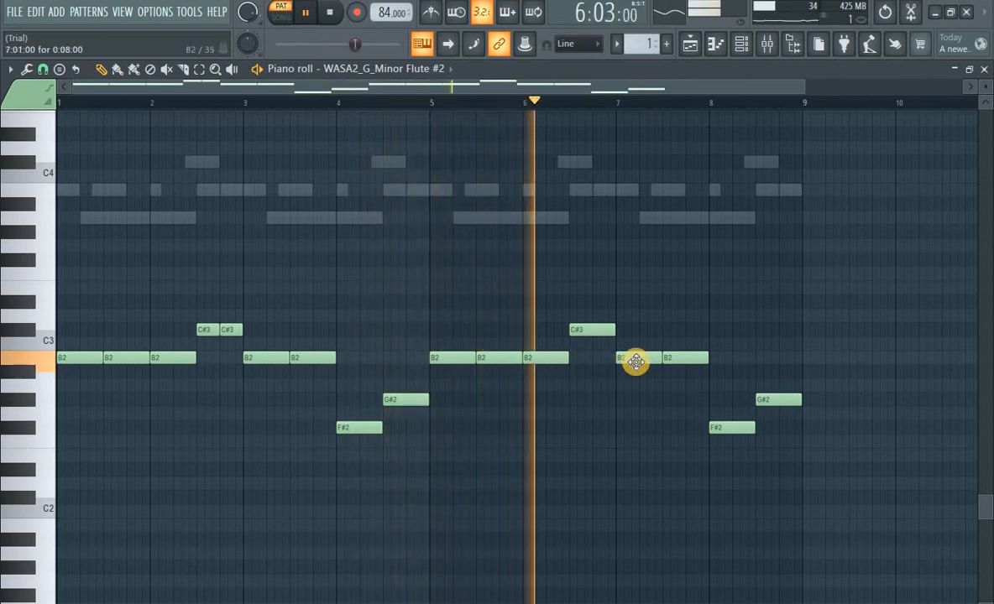
pyautogui.press('space')
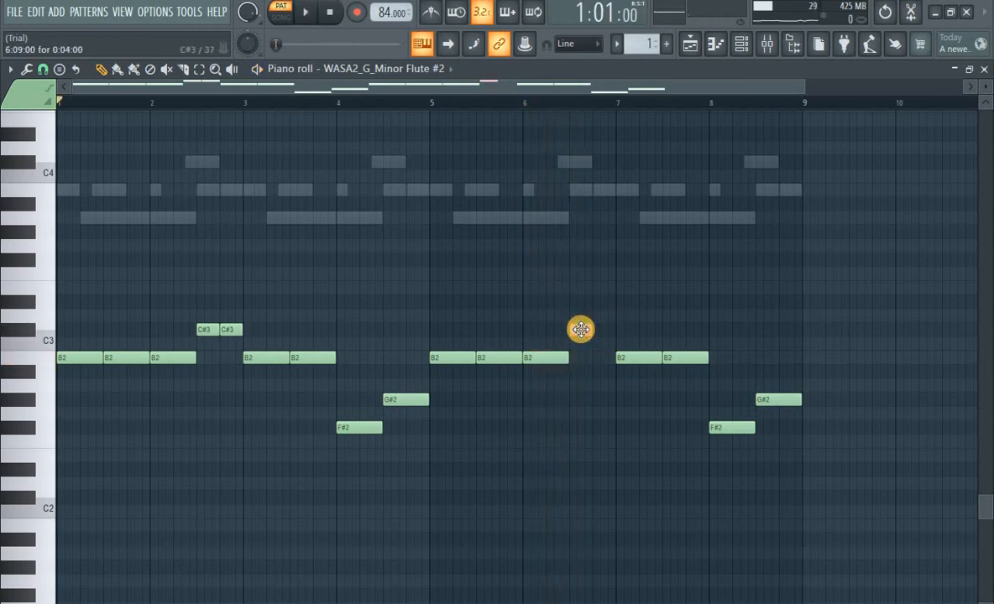
pyautogui.press('space')
pyautogui.click(550, 105)
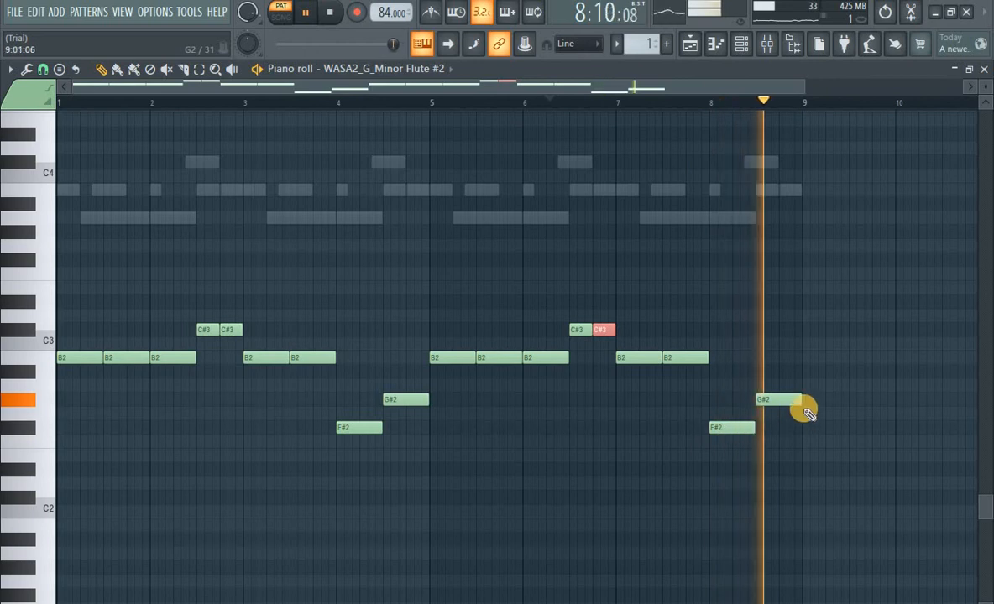
pyautogui.press('space')
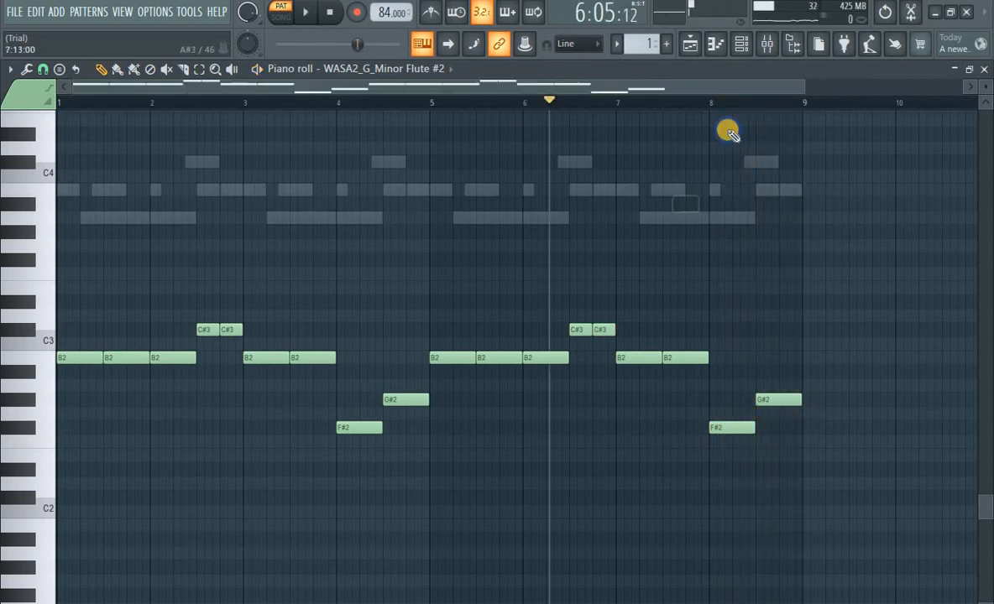
# Unsolo the Minor Flute #2 channel in the channel rack to bring all channels back
pyautogui.click(742, 44)
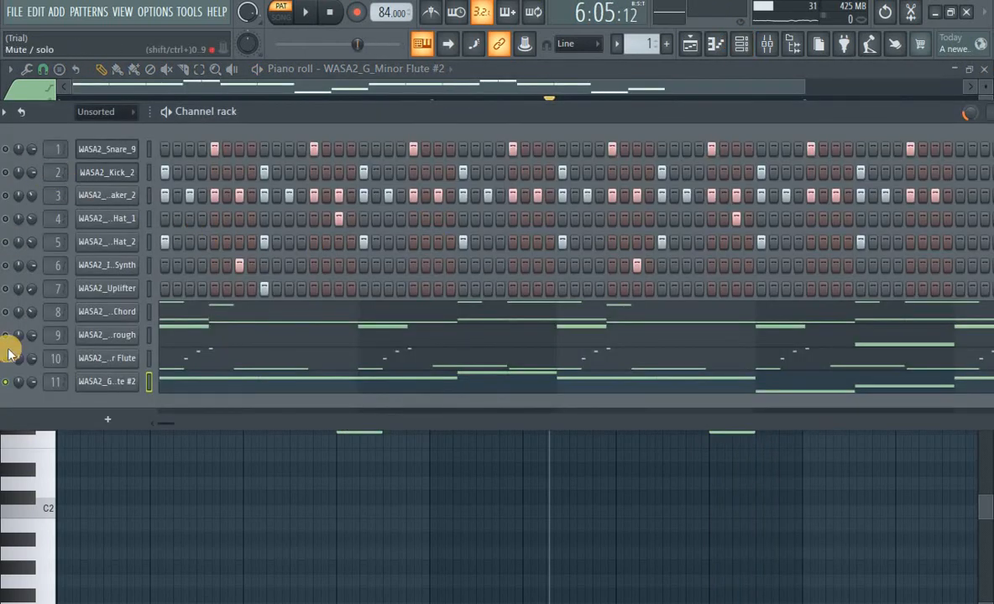
pyautogui.rightClick(10, 384)
pyautogui.click(27, 388)
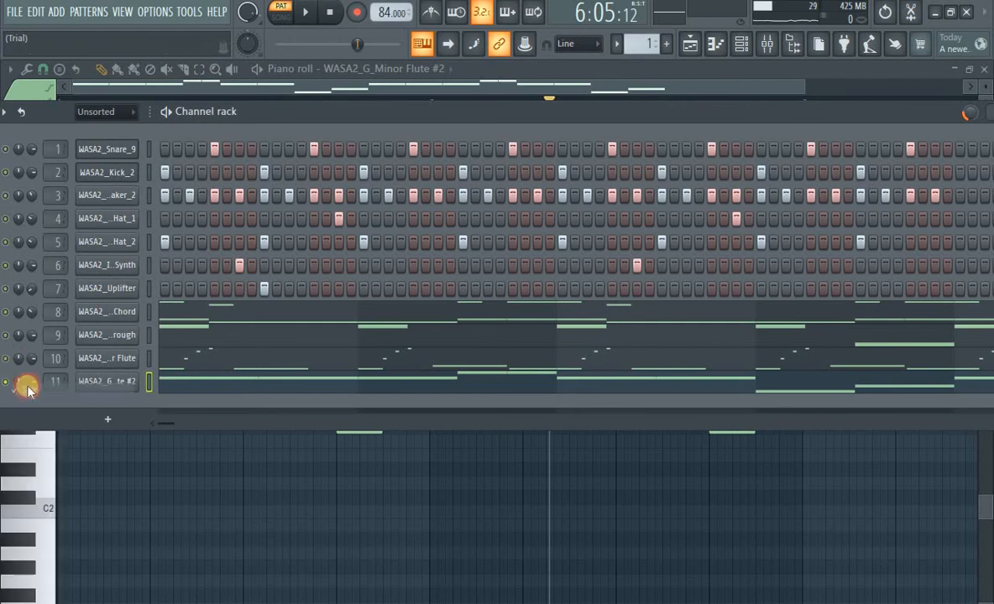
# Switch to song mode and play the full arrangement in the playlist
pyautogui.click(688, 43)
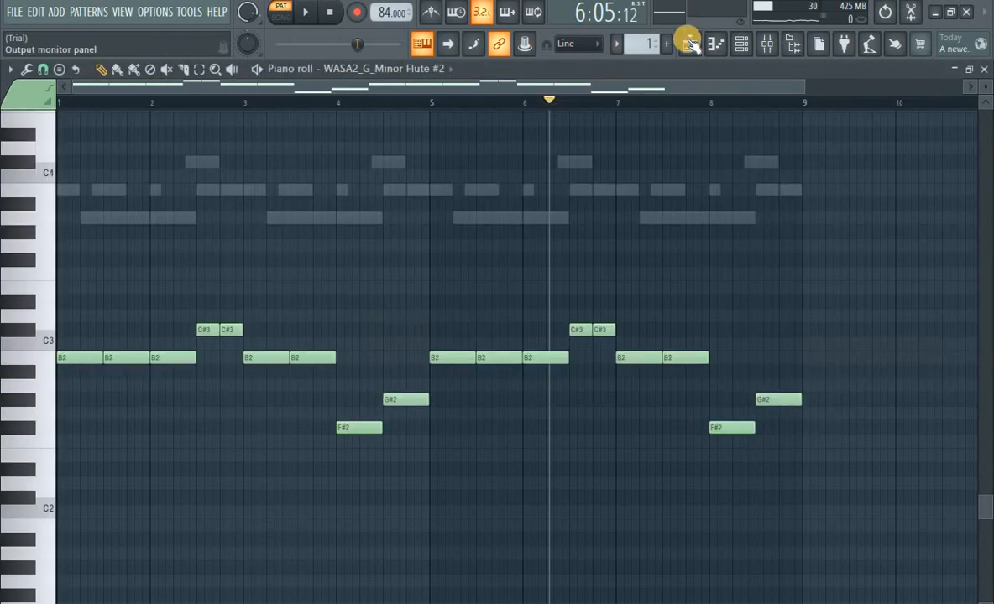
pyautogui.click(690, 45)
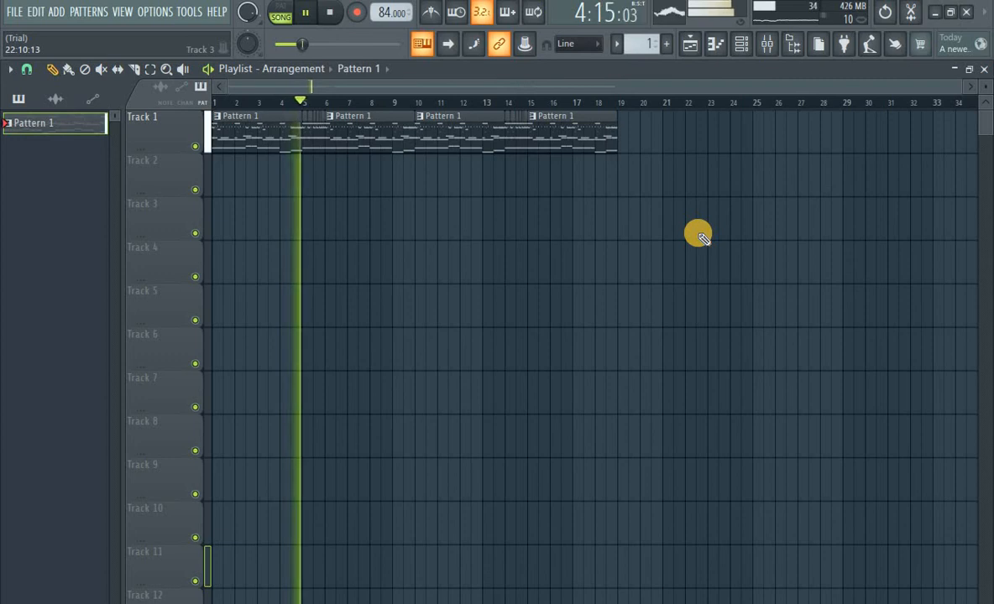
pyautogui.press('space')
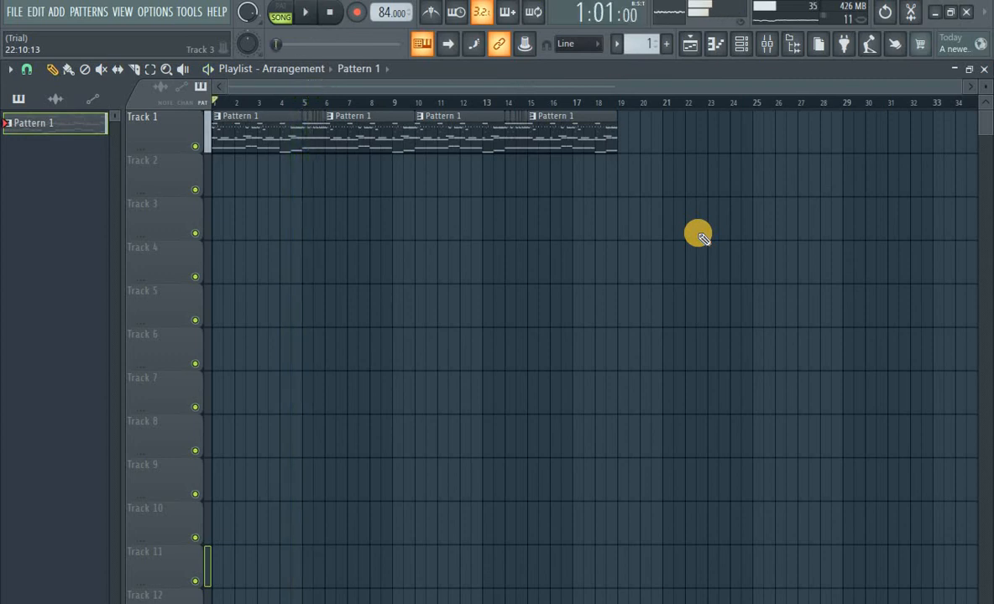